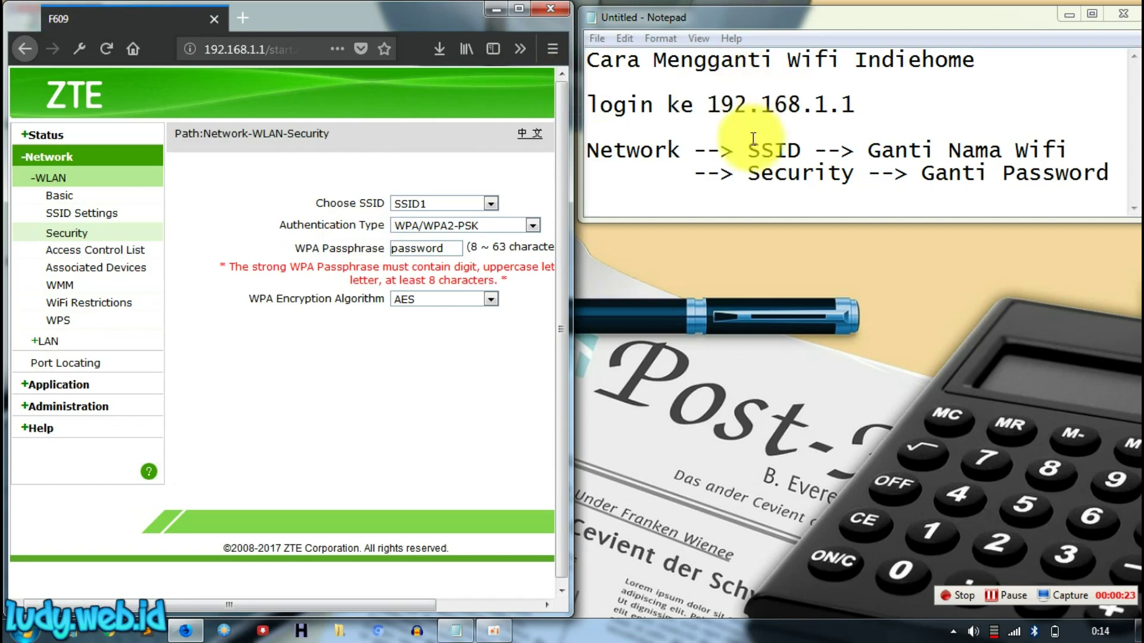
# Step: Highlight the word 'Network' in the notes
pyautogui.doubleClick(628, 150)
# Step: Highlight 'SSID' and 'Ganti Nama Wifi' in the notes and go to the SSID Settings page
pyautogui.doubleClick(771, 150)
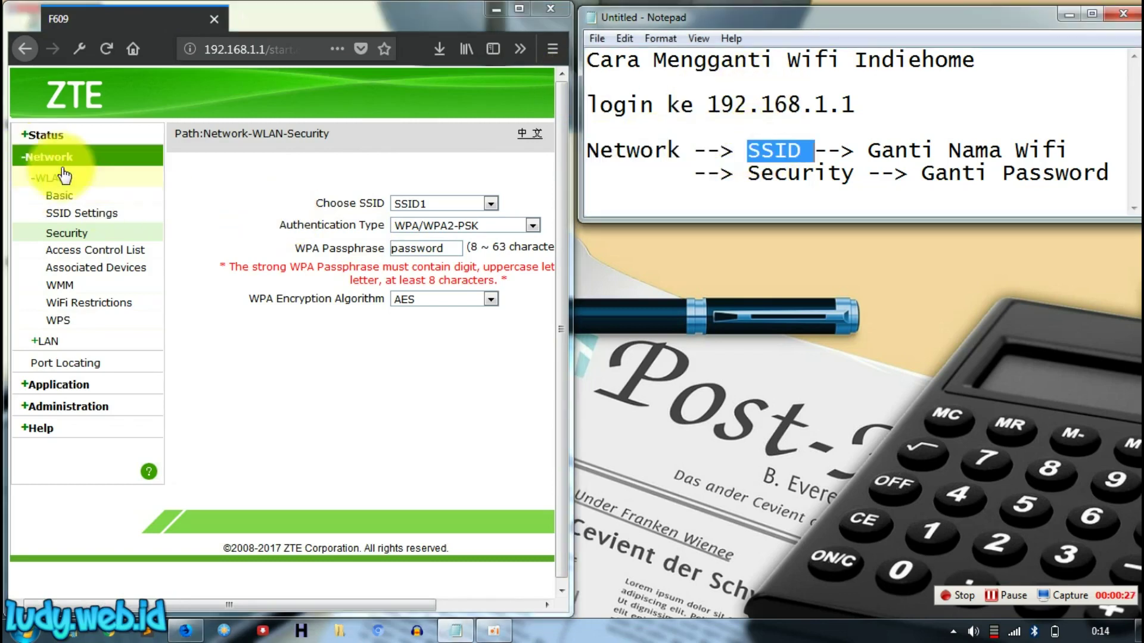
pyautogui.click(86, 213)
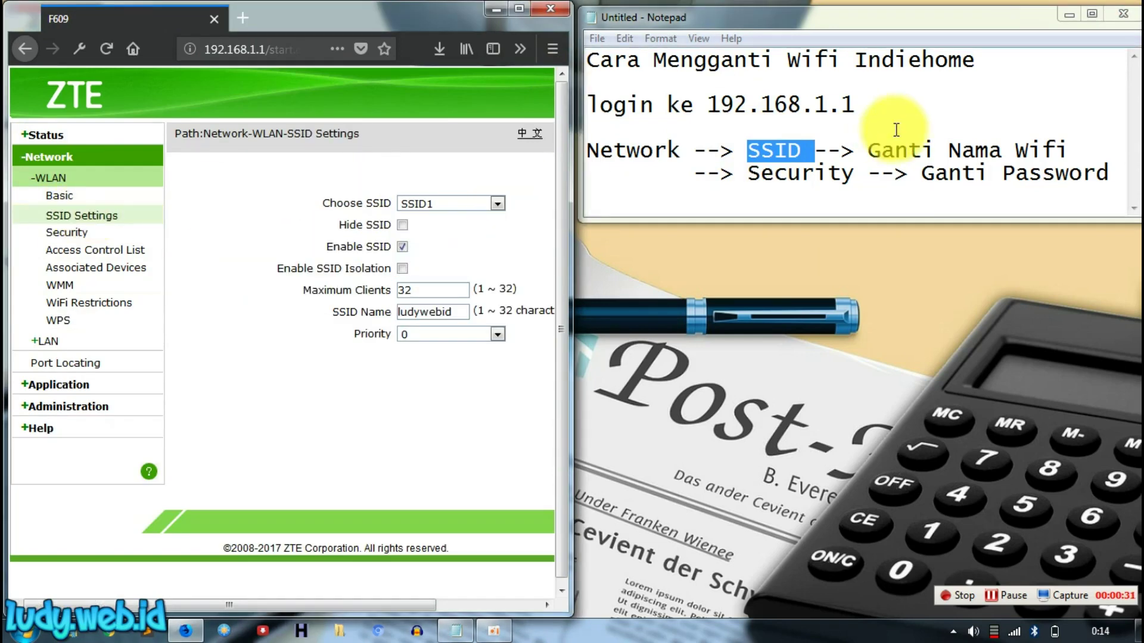
pyautogui.moveTo(868, 154); pyautogui.dragTo(1084, 161)
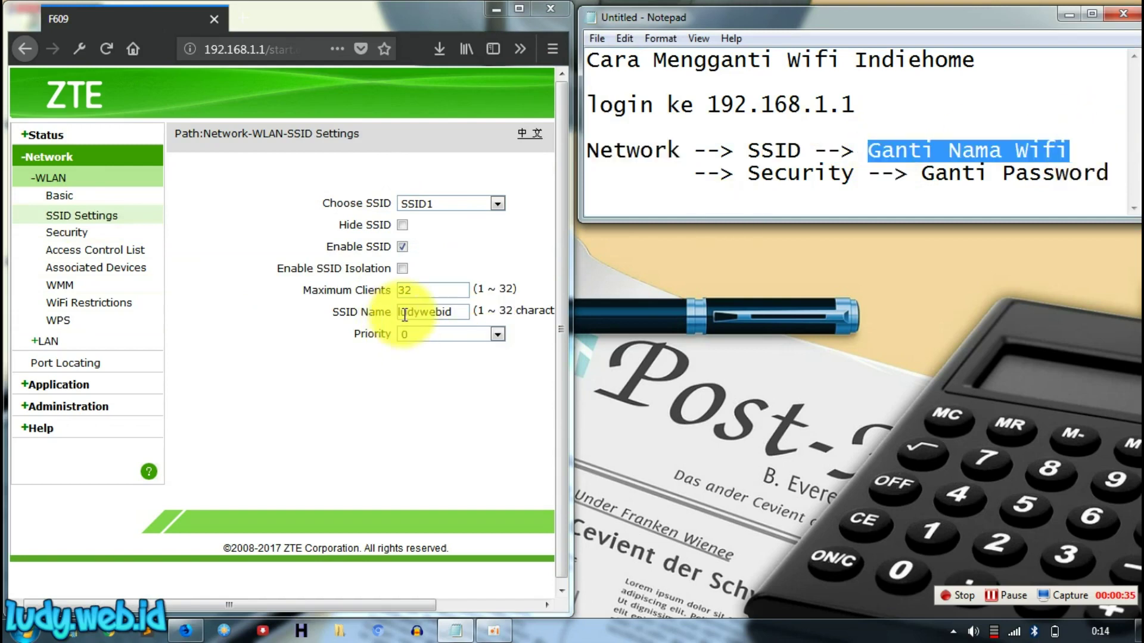
# Step: Replace the SSID1 name ludywebid with namawifi and submit
pyautogui.moveTo(400, 315); pyautogui.dragTo(439, 312)
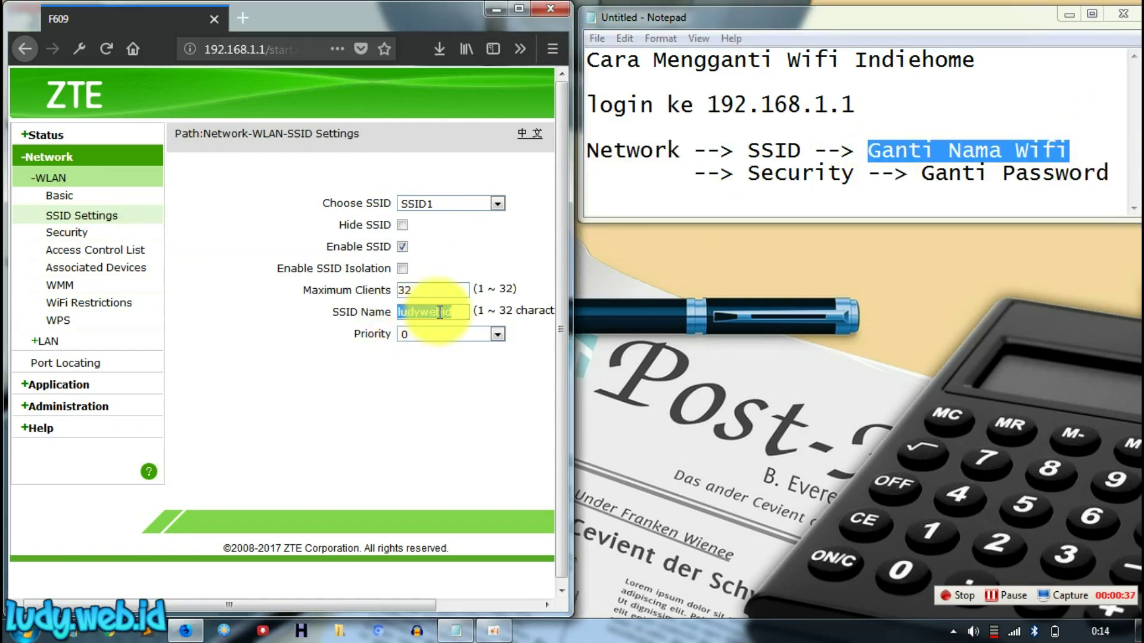
pyautogui.write('namawifi')
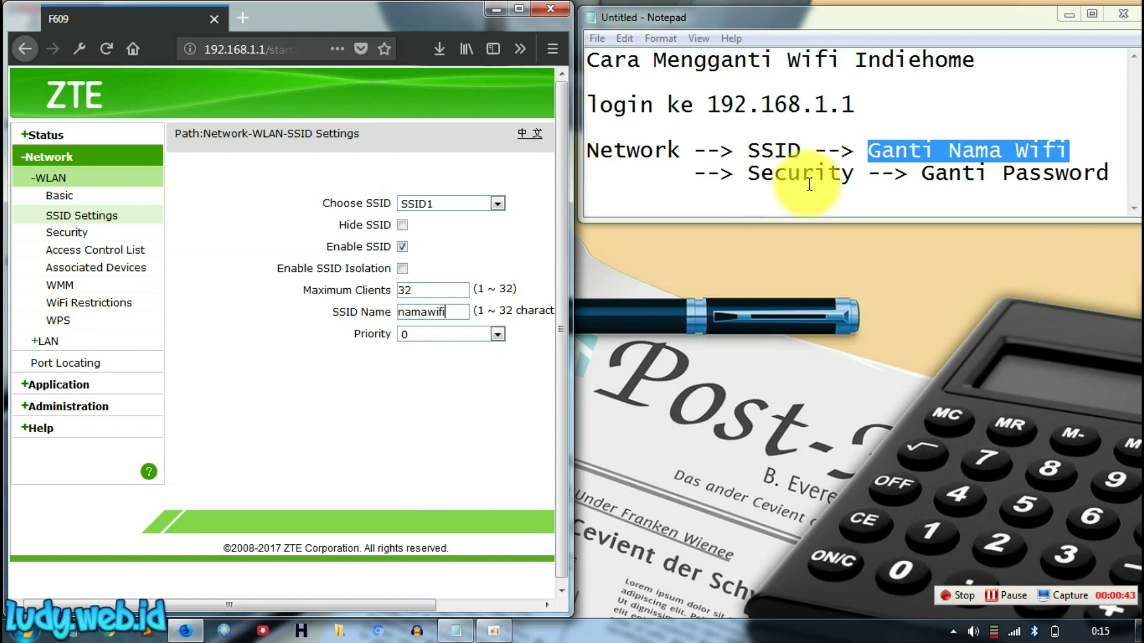
pyautogui.moveTo(395, 608); pyautogui.dragTo(502, 607)
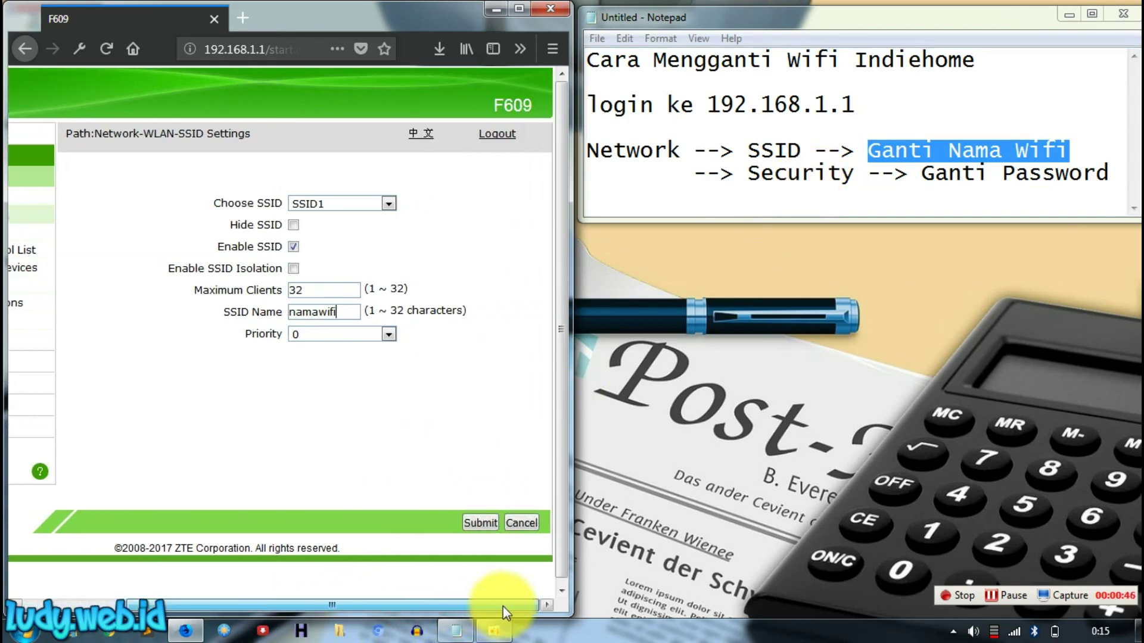
pyautogui.click(488, 523)
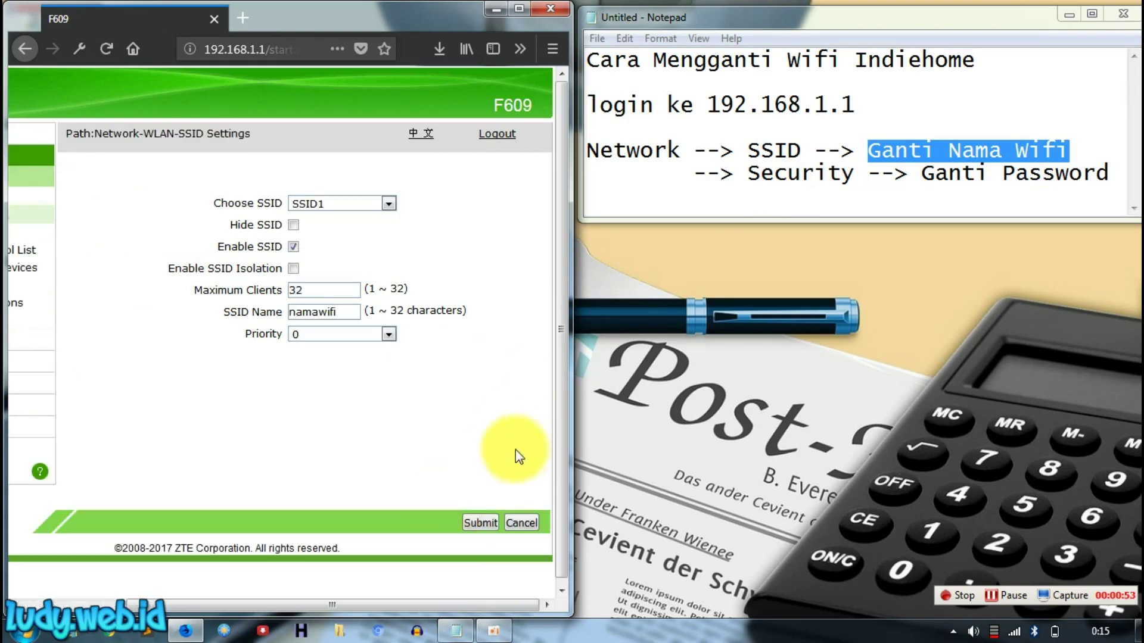
pyautogui.click(1013, 632)
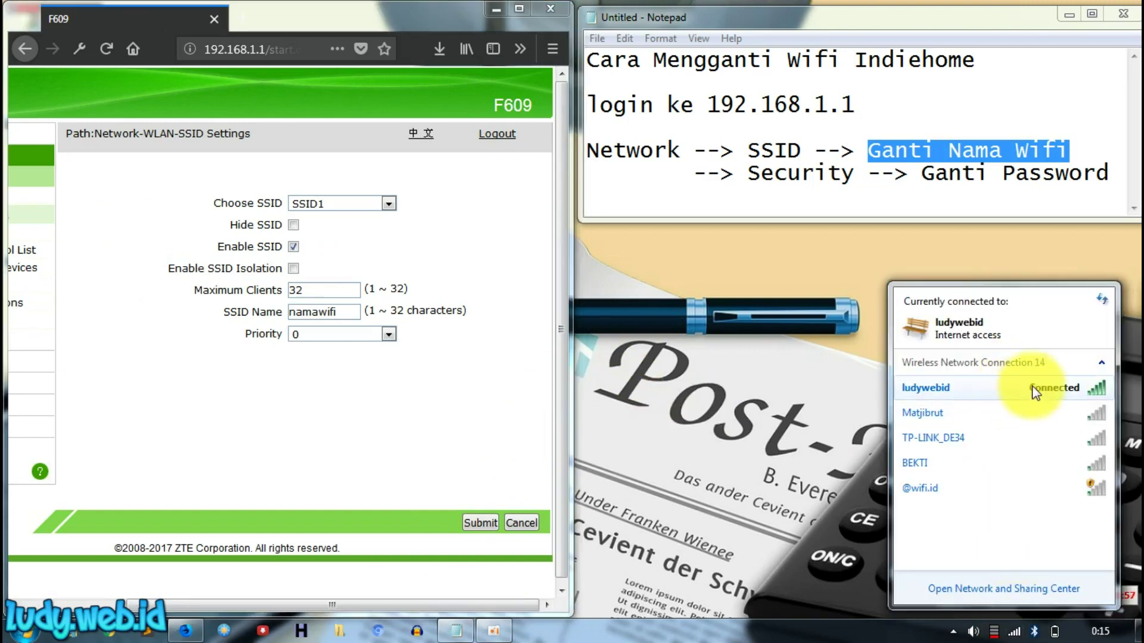
# Step: Disconnect from ludywebid in the tray and start connecting to namawifi
pyautogui.rightClick(1020, 395)
pyautogui.click(1042, 405)
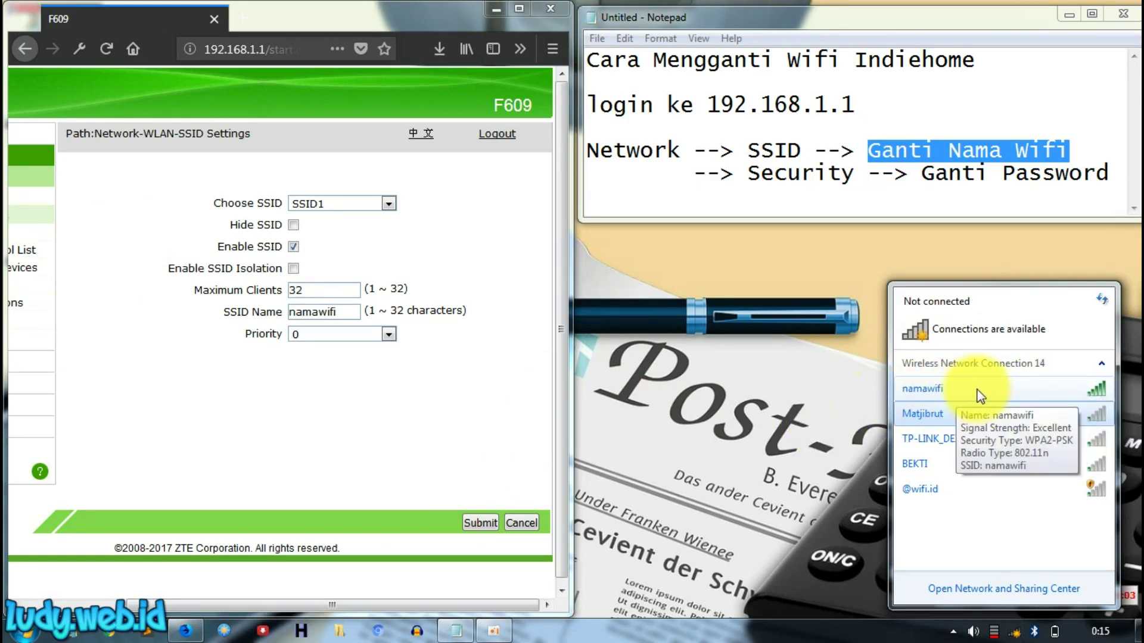
pyautogui.click(996, 387)
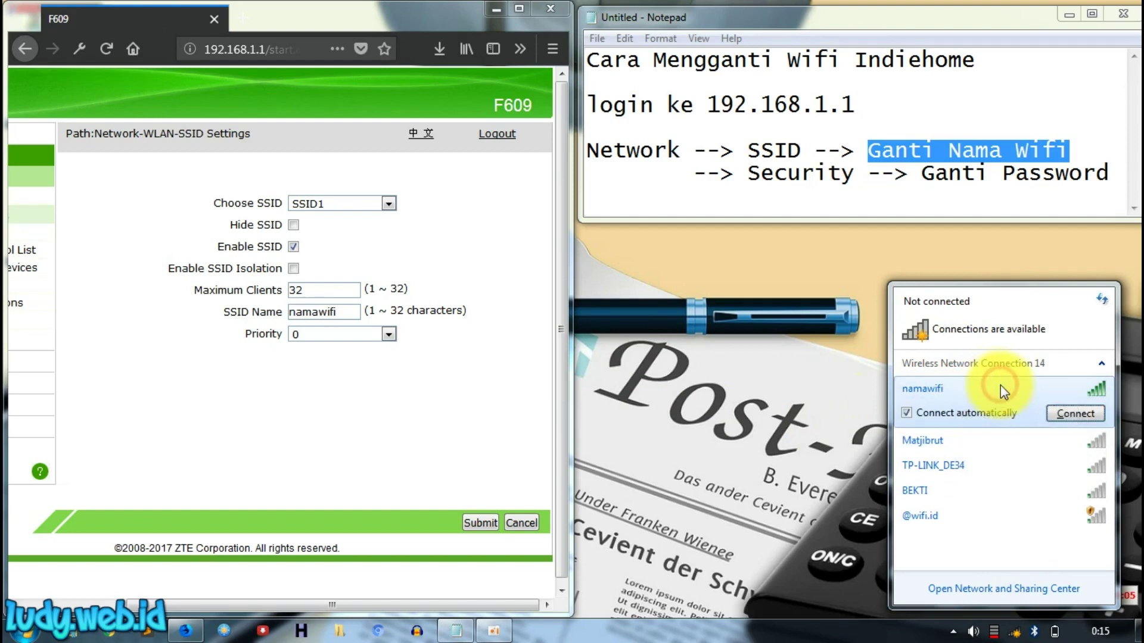
pyautogui.click(1055, 411)
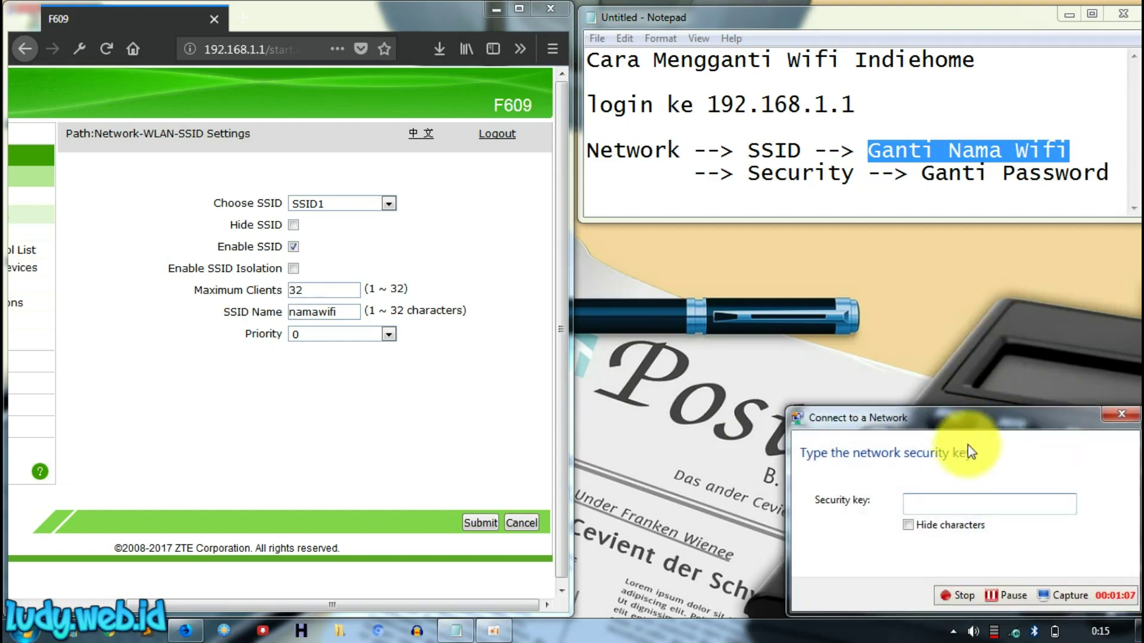
# Step: Enter the namawifi network security key with characters masked and connect
pyautogui.click(959, 524)
pyautogui.click(960, 504)
pyautogui.write('•••••••••')
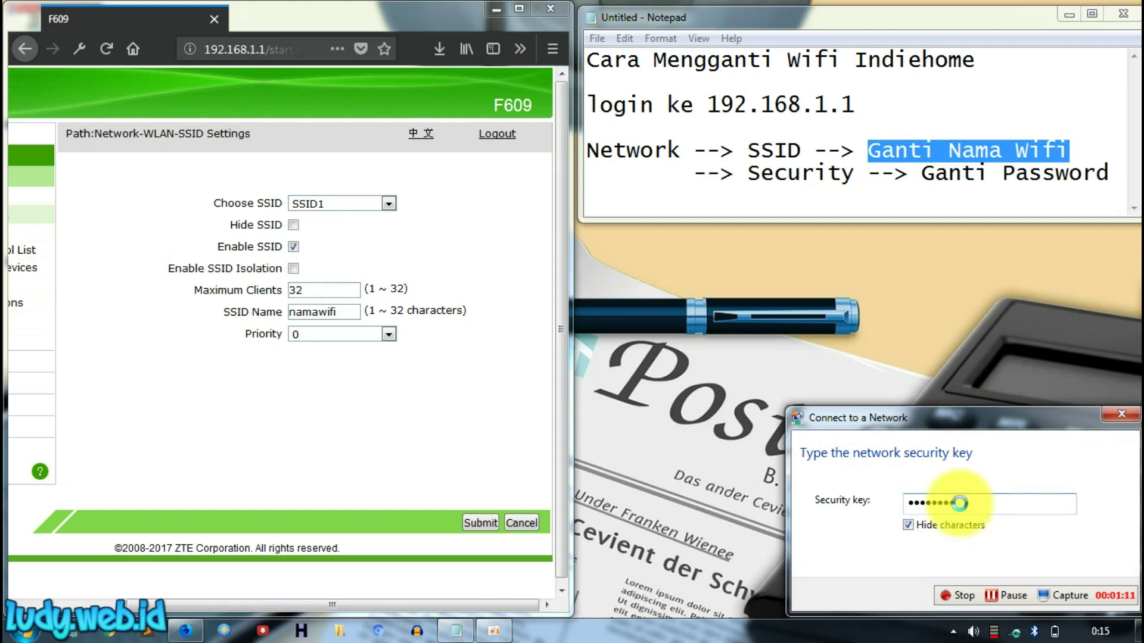
pyautogui.press('Return')
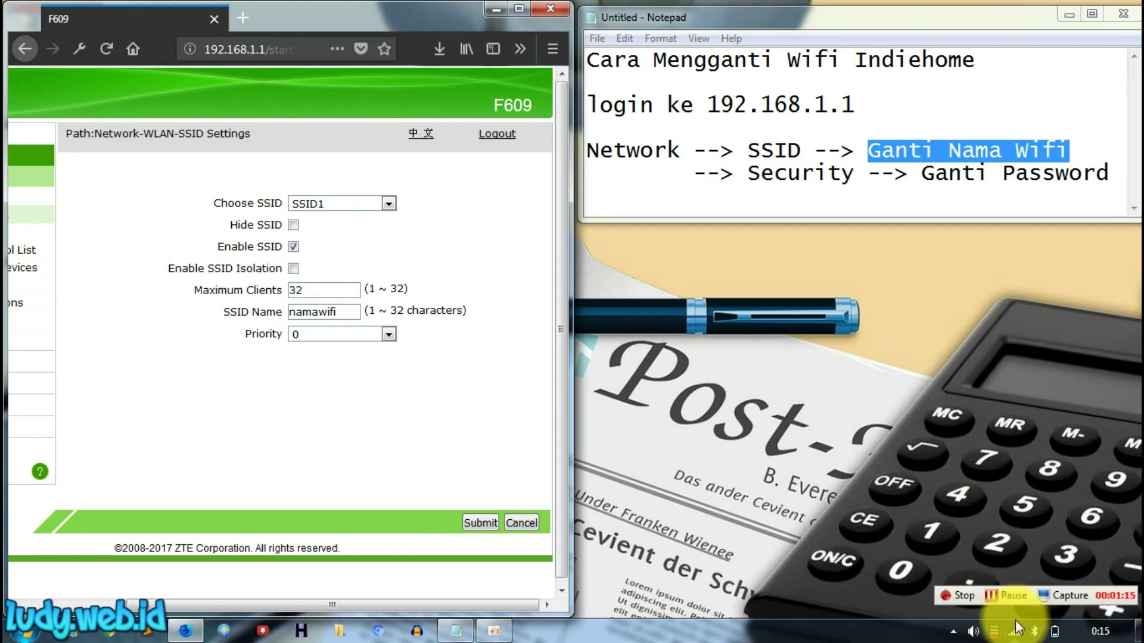
# Step: Highlight 'Security' and 'Ganti Password' in the notes
pyautogui.moveTo(1016, 632)
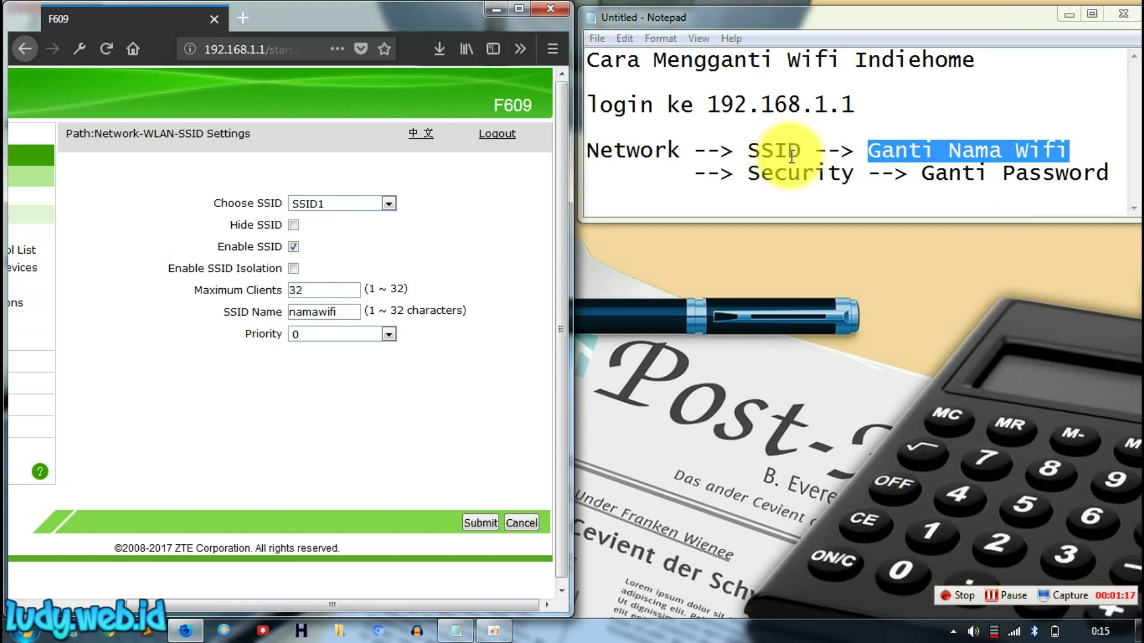
pyautogui.click(798, 173)
pyautogui.doubleClick(806, 175)
pyautogui.moveTo(922, 173); pyautogui.dragTo(1121, 182)
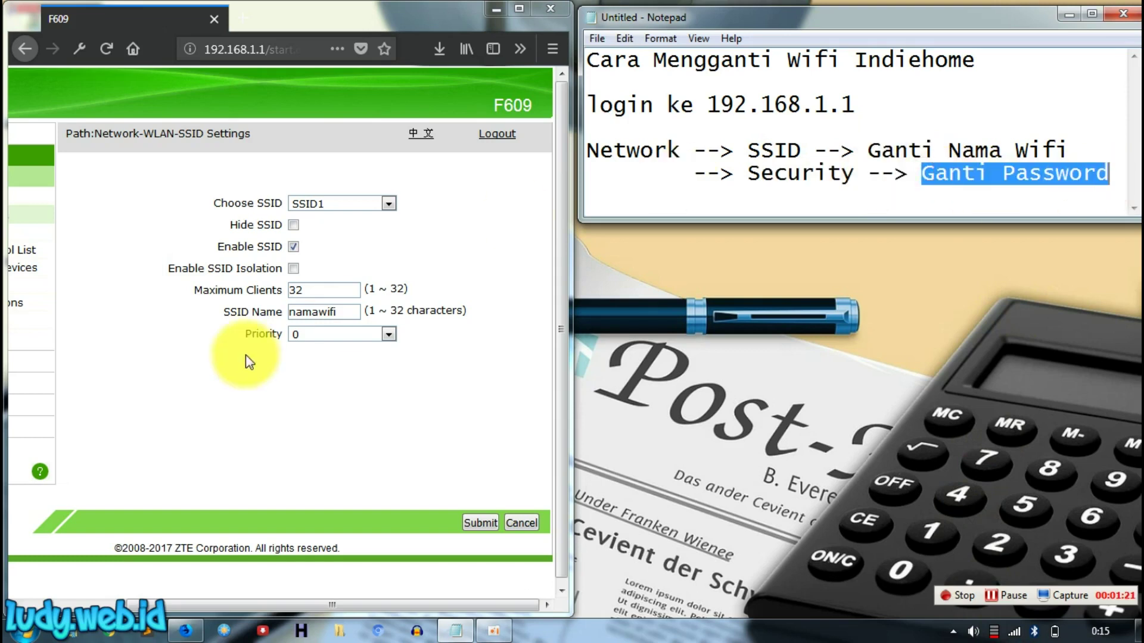
pyautogui.moveTo(195, 602); pyautogui.dragTo(91, 603)
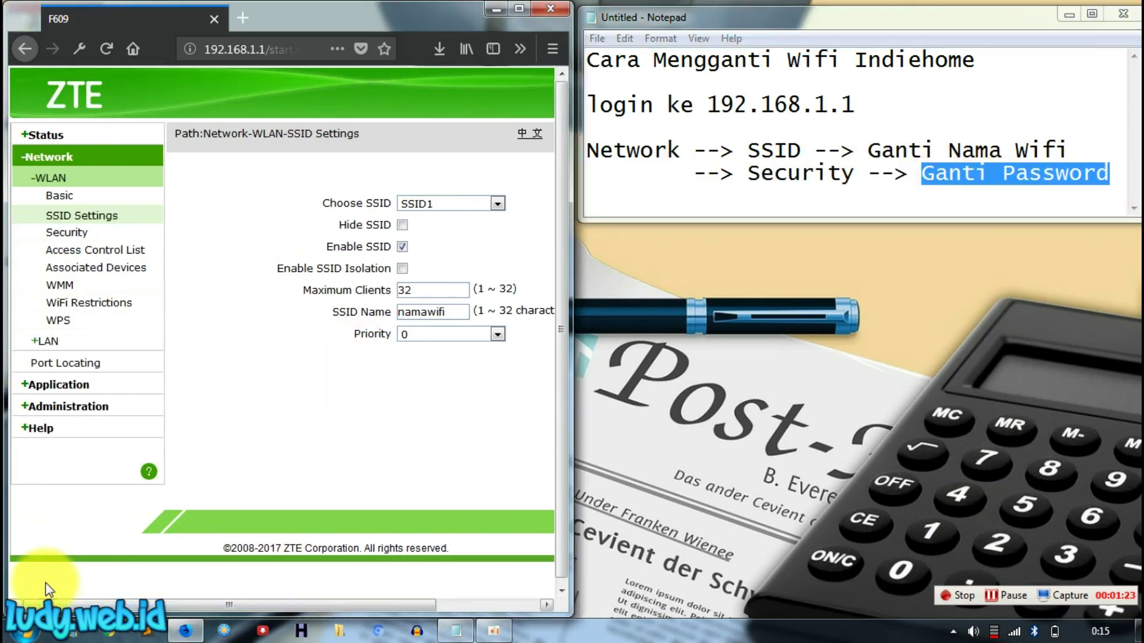
# Step: Go to the WLAN Security page and type a new WPA passphrase for SSID1
pyautogui.click(78, 237)
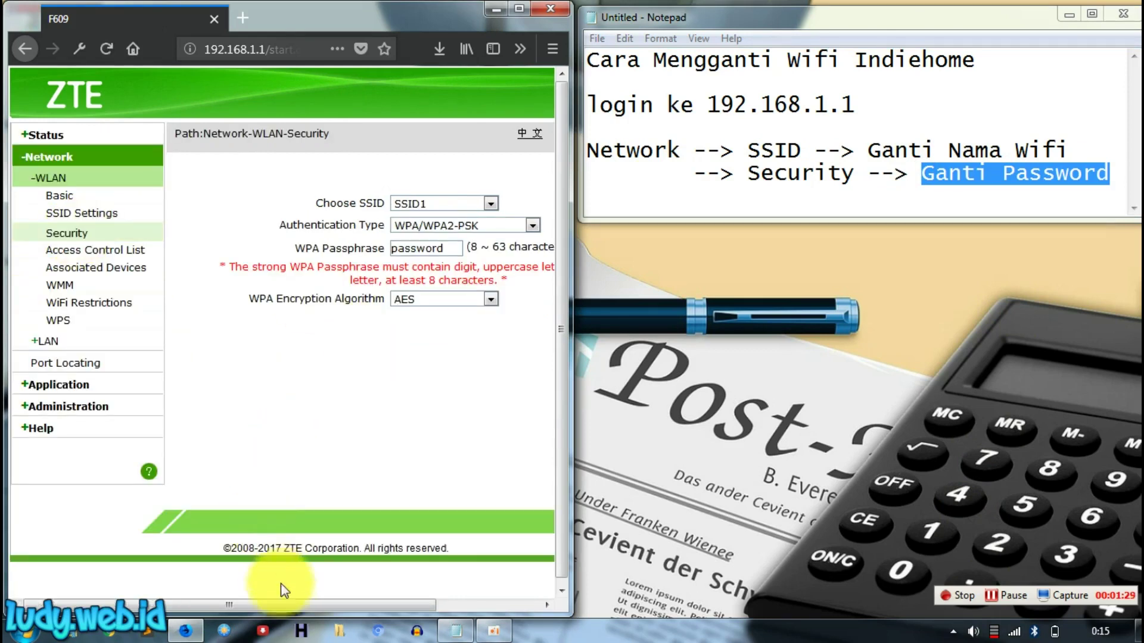
pyautogui.moveTo(287, 601); pyautogui.dragTo(444, 590)
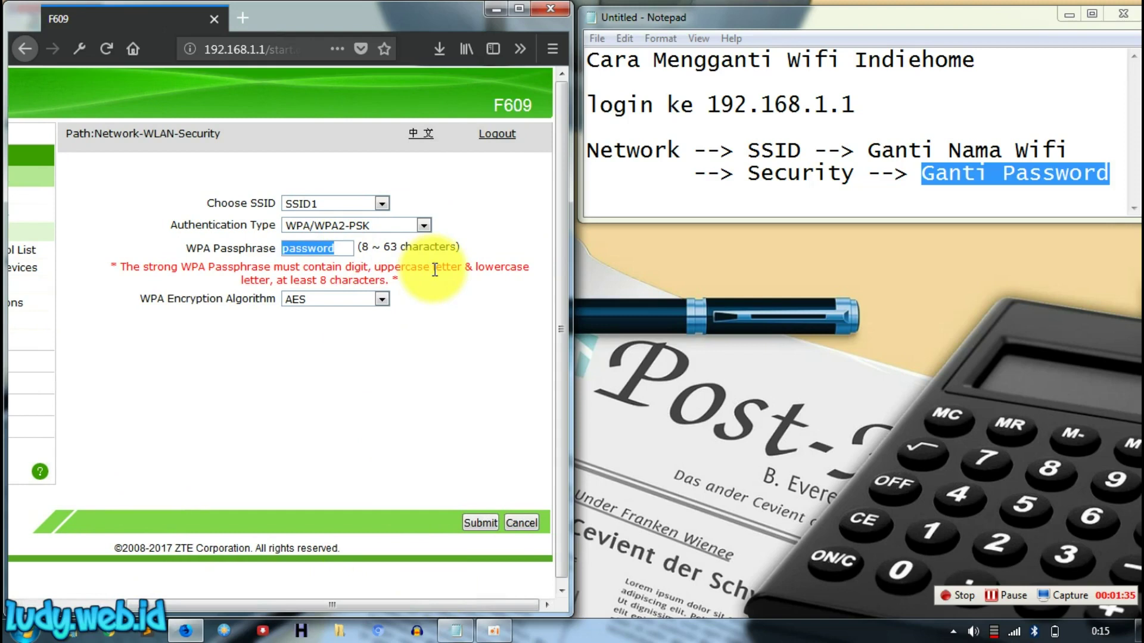
pyautogui.write('admin123')
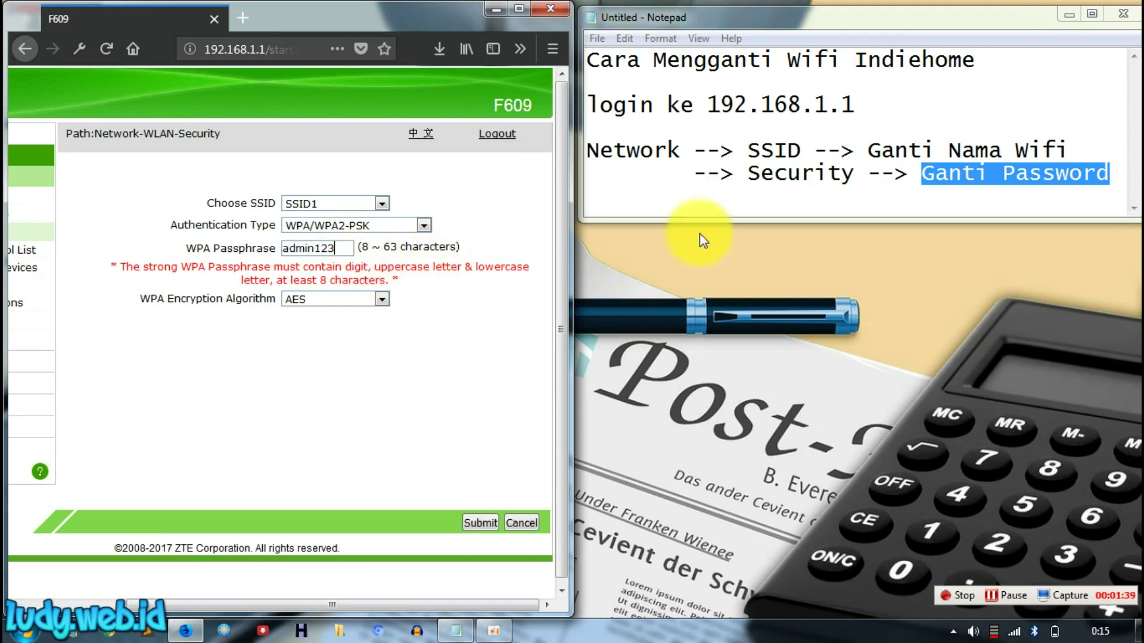
# Step: Submit the new passphrase, confirm the Weak WPA Passphrase warning, and open a new tab
pyautogui.click(482, 525)
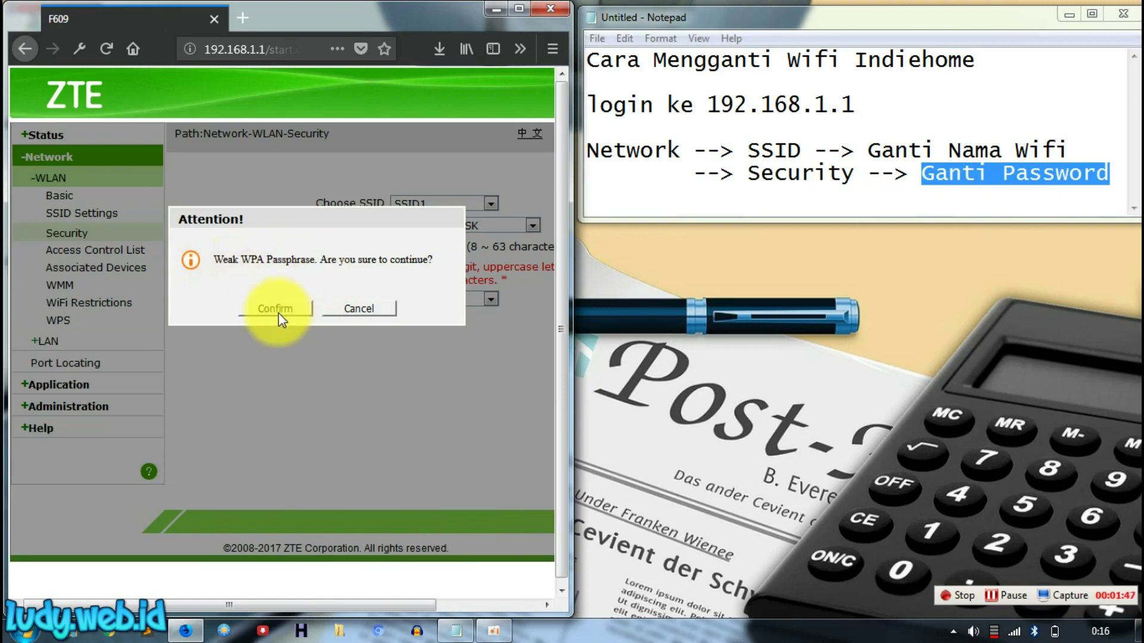
pyautogui.click(297, 314)
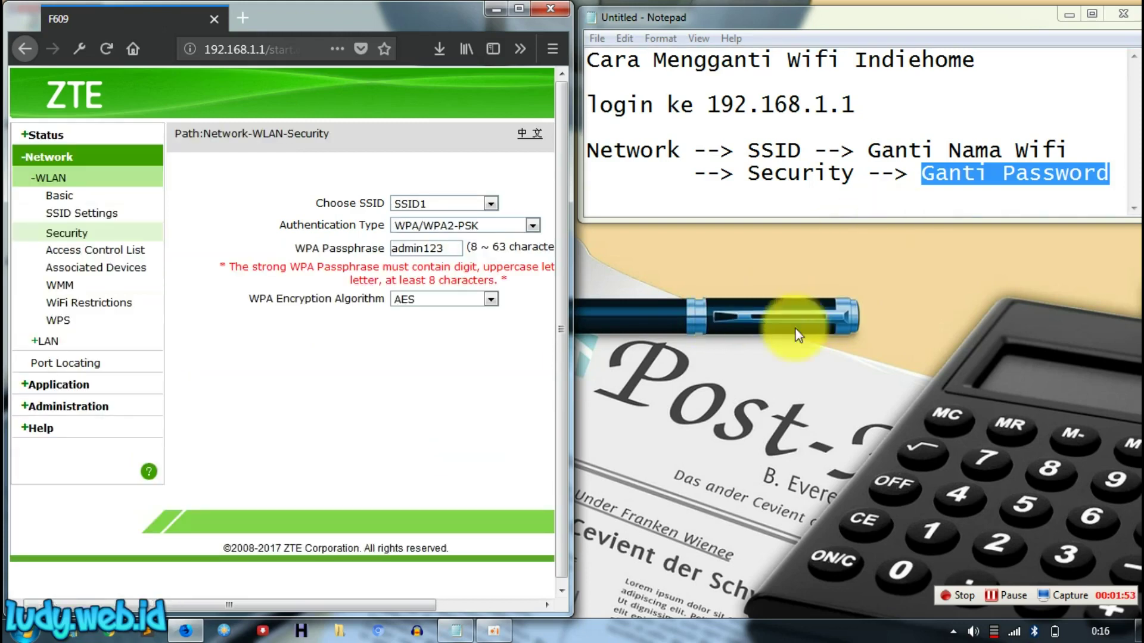
pyautogui.click(243, 19)
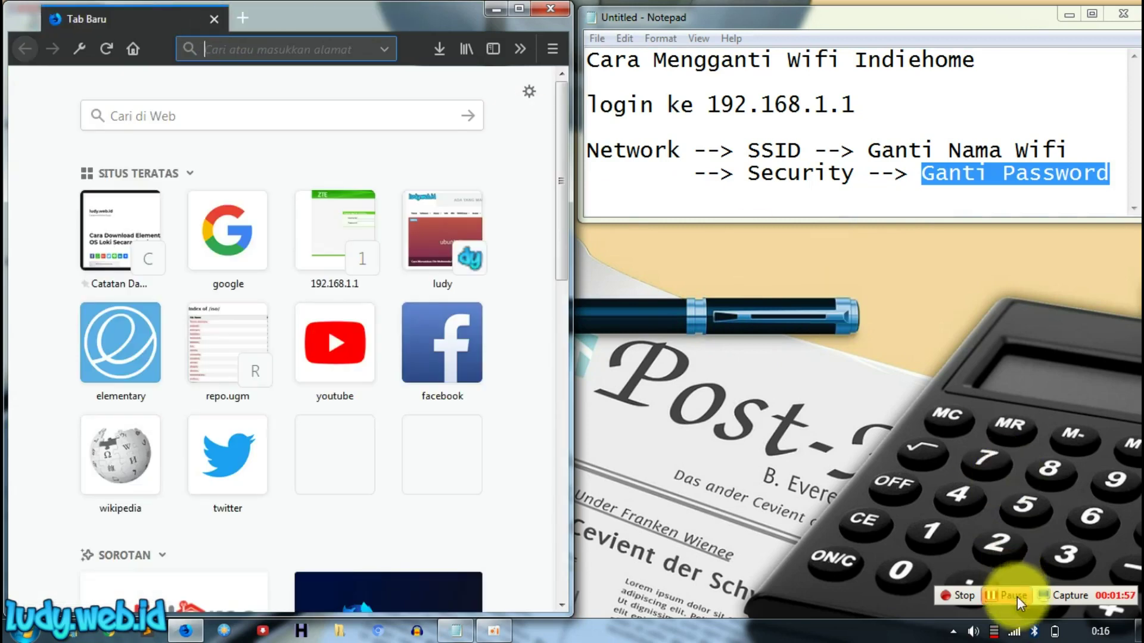
# Step: Disconnect from namawifi in the tray and try to reconnect to it
pyautogui.click(1014, 631)
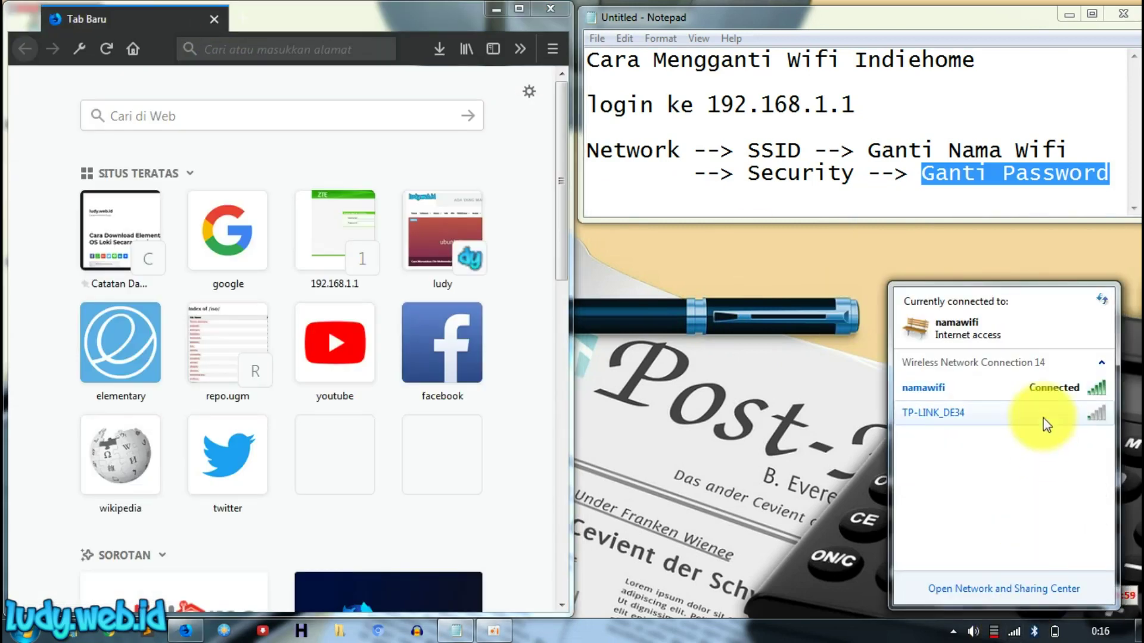
pyautogui.rightClick(1046, 397)
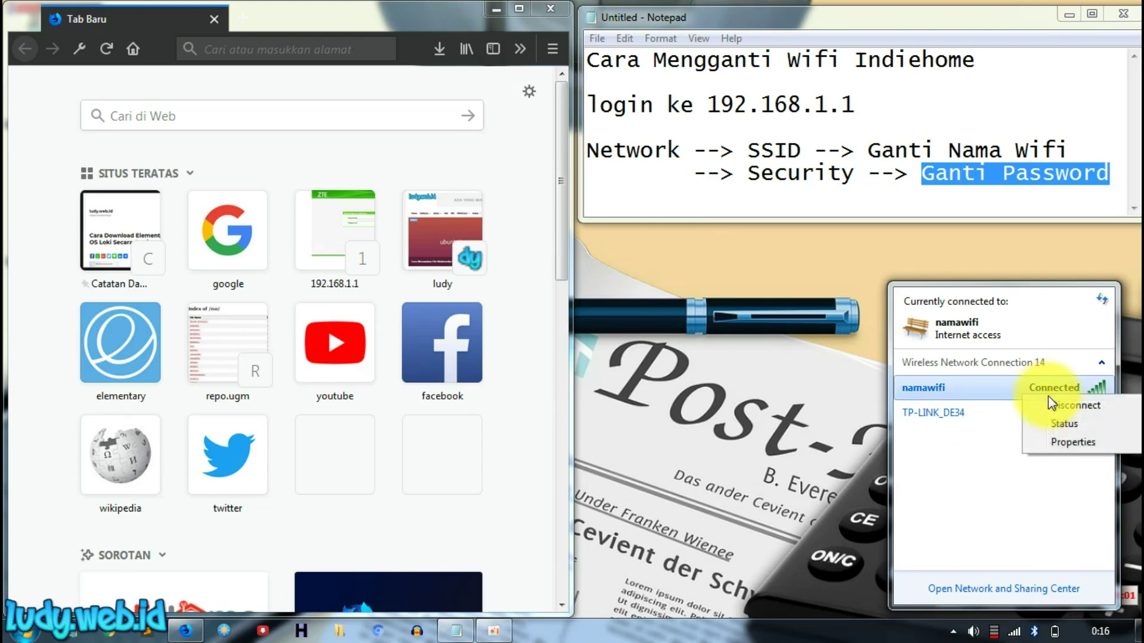
pyautogui.click(1057, 405)
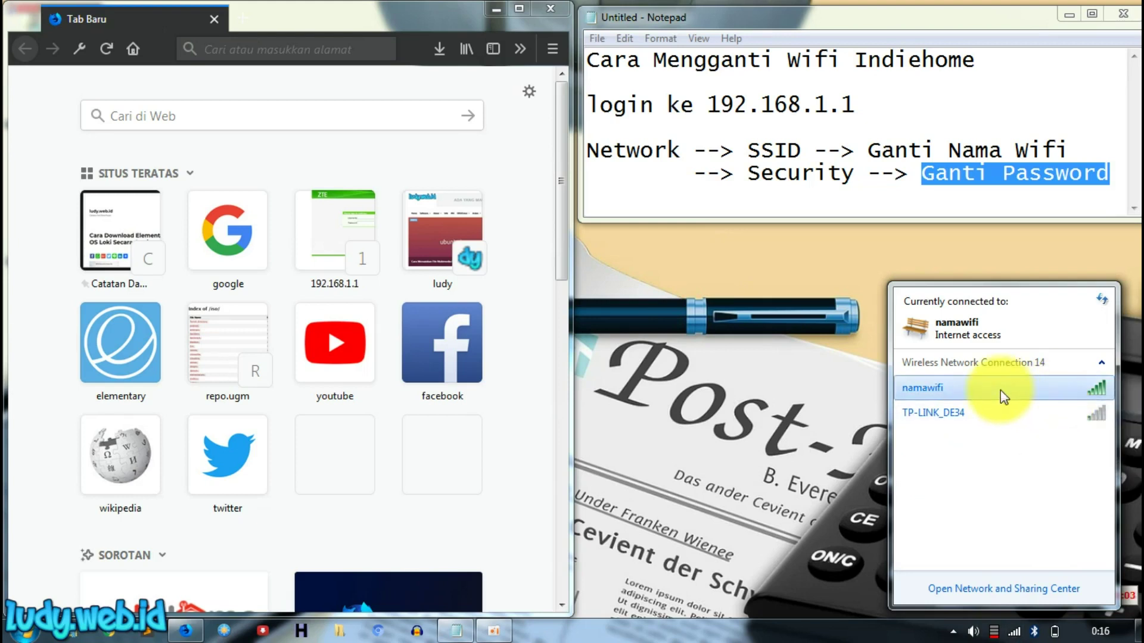
pyautogui.click(1034, 391)
pyautogui.click(1059, 413)
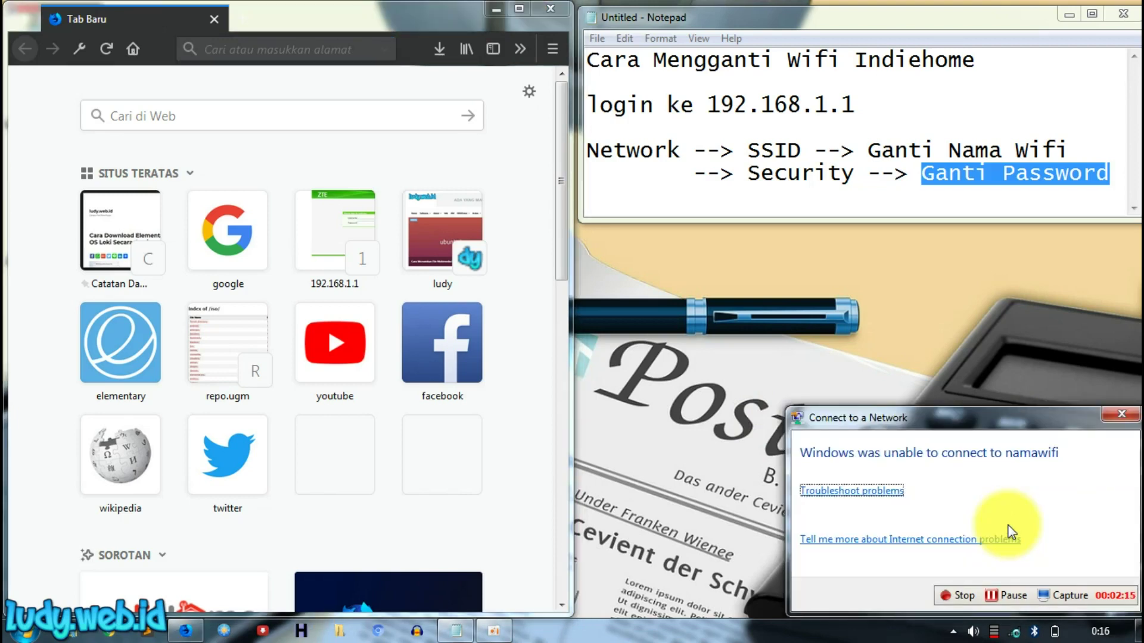
# Step: Close the failed connect dialog and open Network and Sharing Center's Manage Wireless Networks
pyautogui.click(1131, 420)
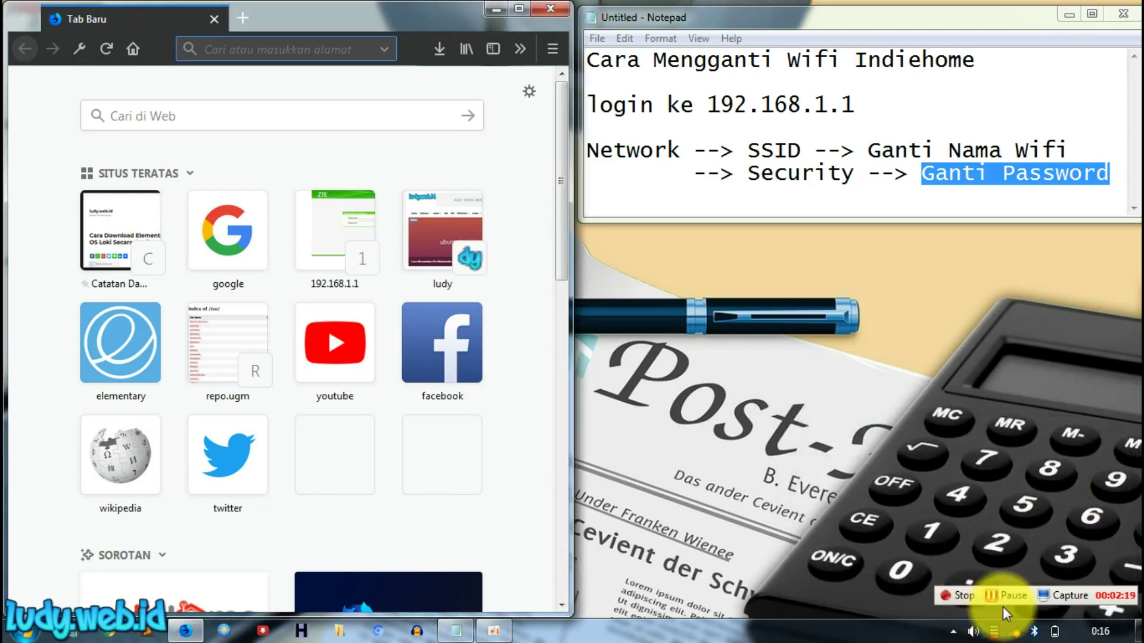
pyautogui.rightClick(1012, 632)
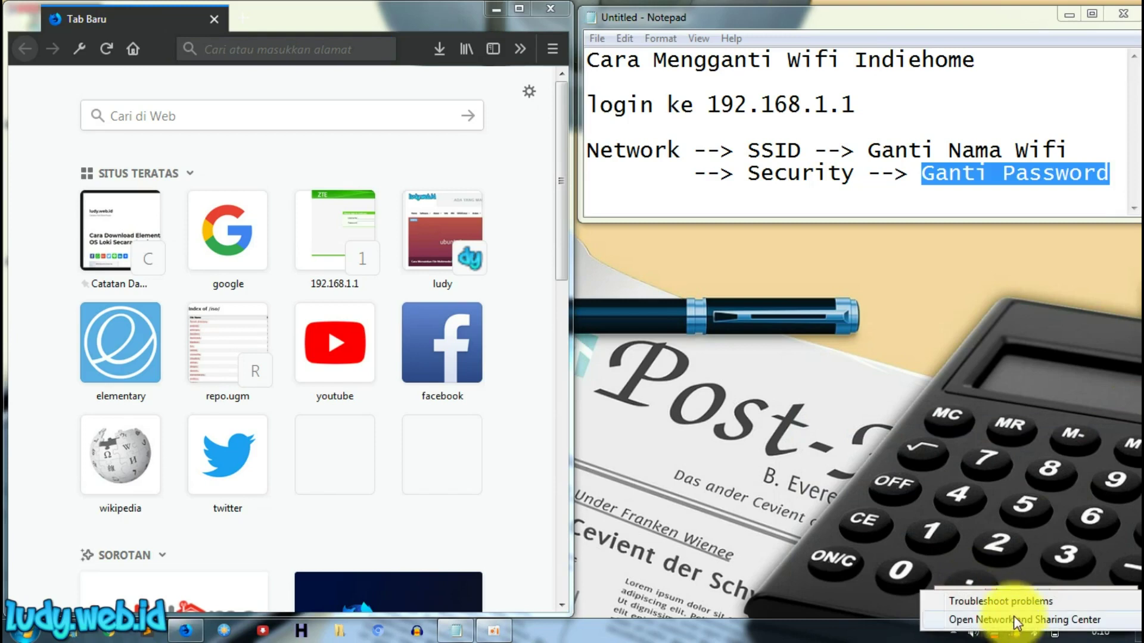
pyautogui.click(1013, 620)
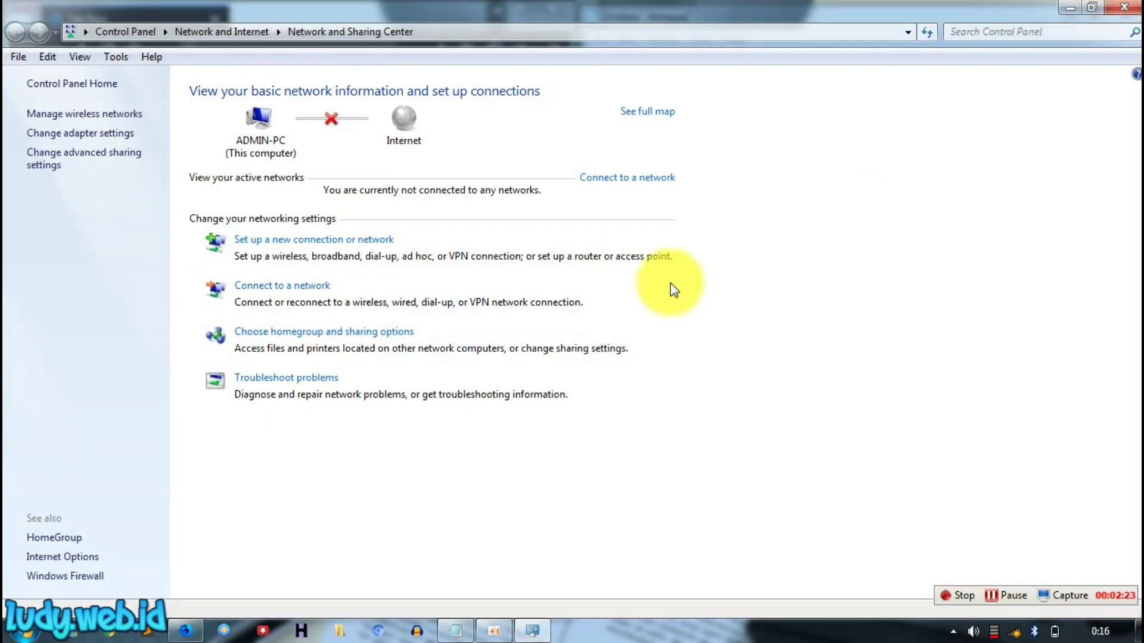
pyautogui.click(122, 114)
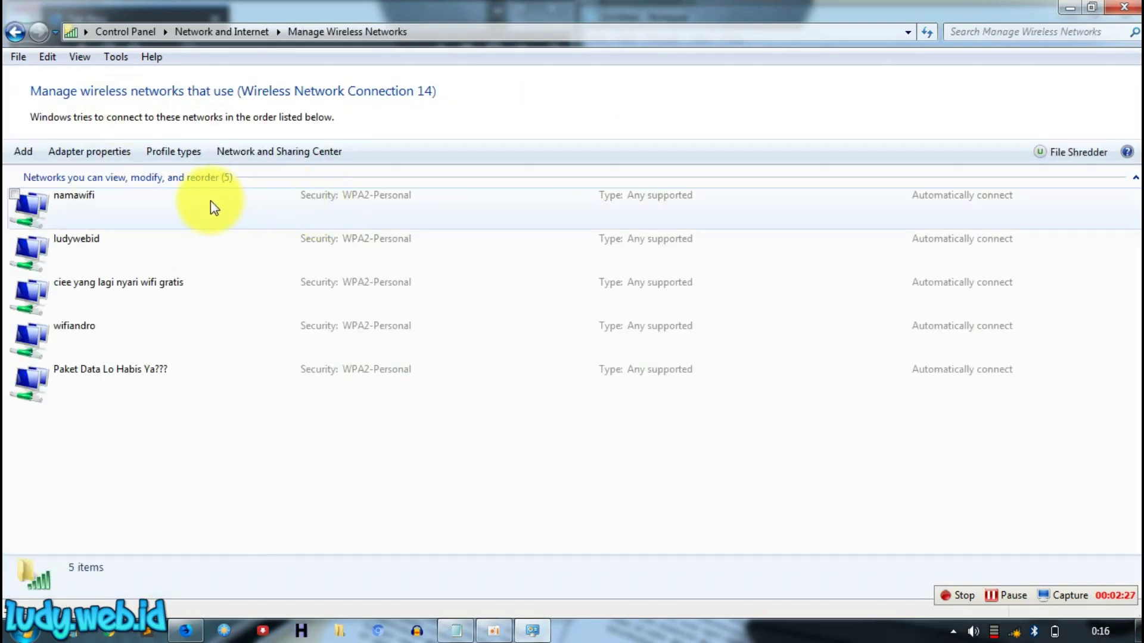
# Step: Remove the saved ludywebid wireless profile
pyautogui.click(126, 218)
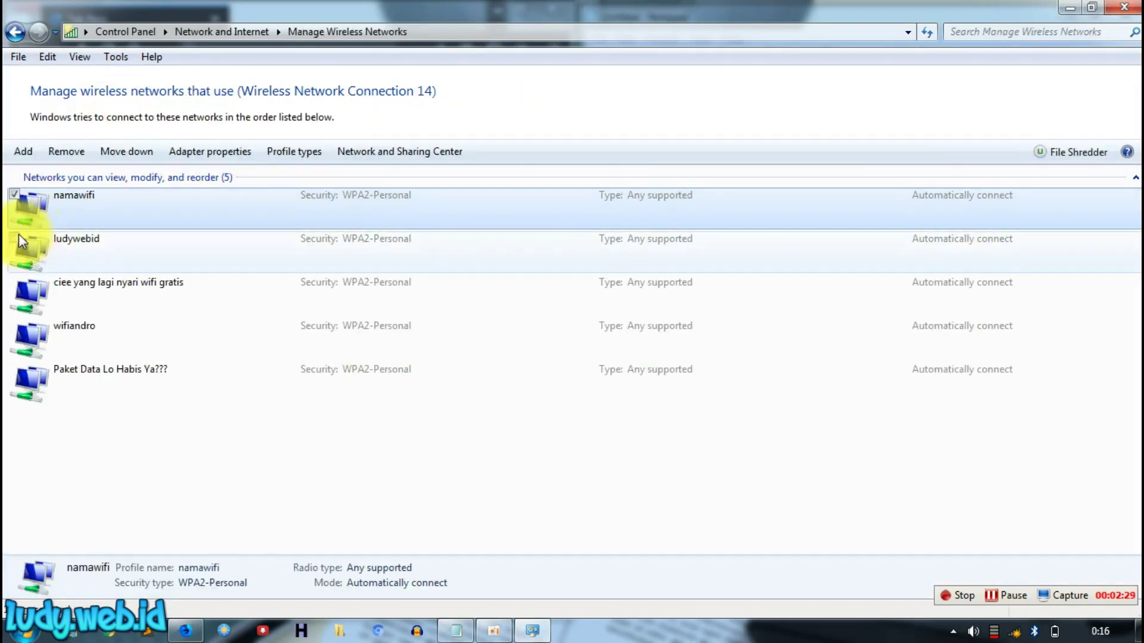
pyautogui.click(17, 240)
pyautogui.rightClick(114, 252)
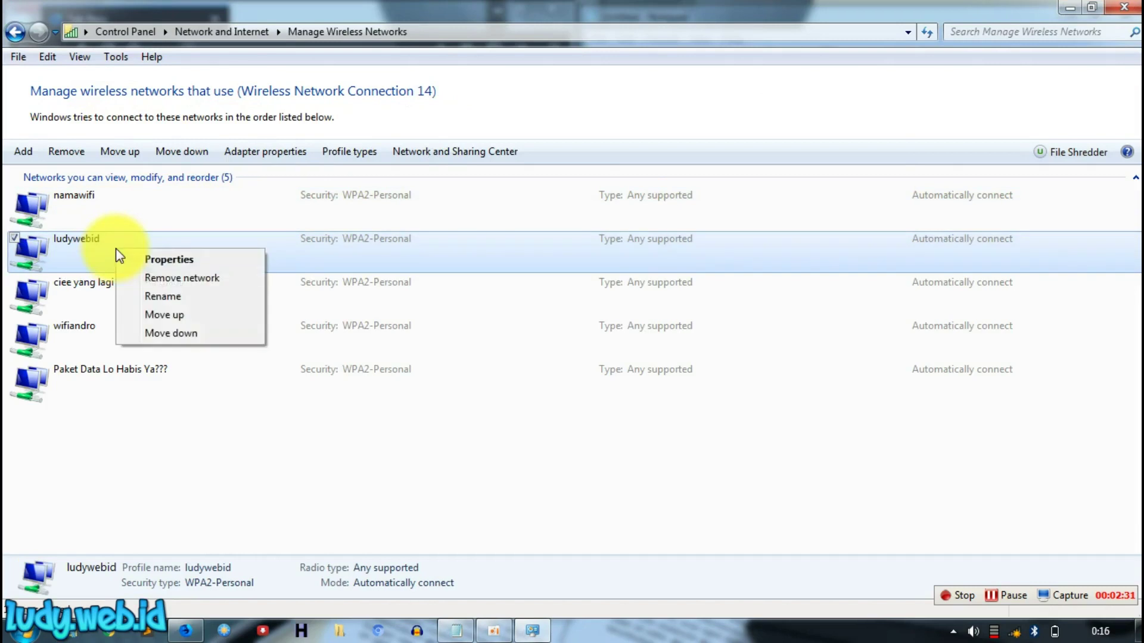
pyautogui.click(178, 282)
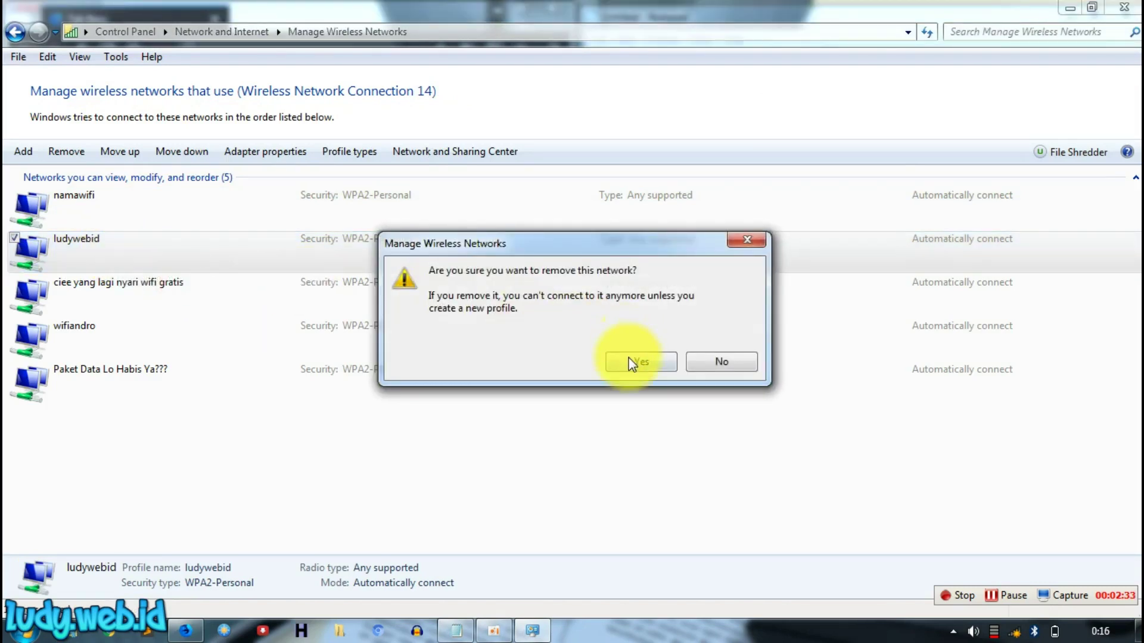
pyautogui.click(631, 357)
# Step: Remove the saved namawifi profile and close Manage Wireless Networks
pyautogui.click(53, 218)
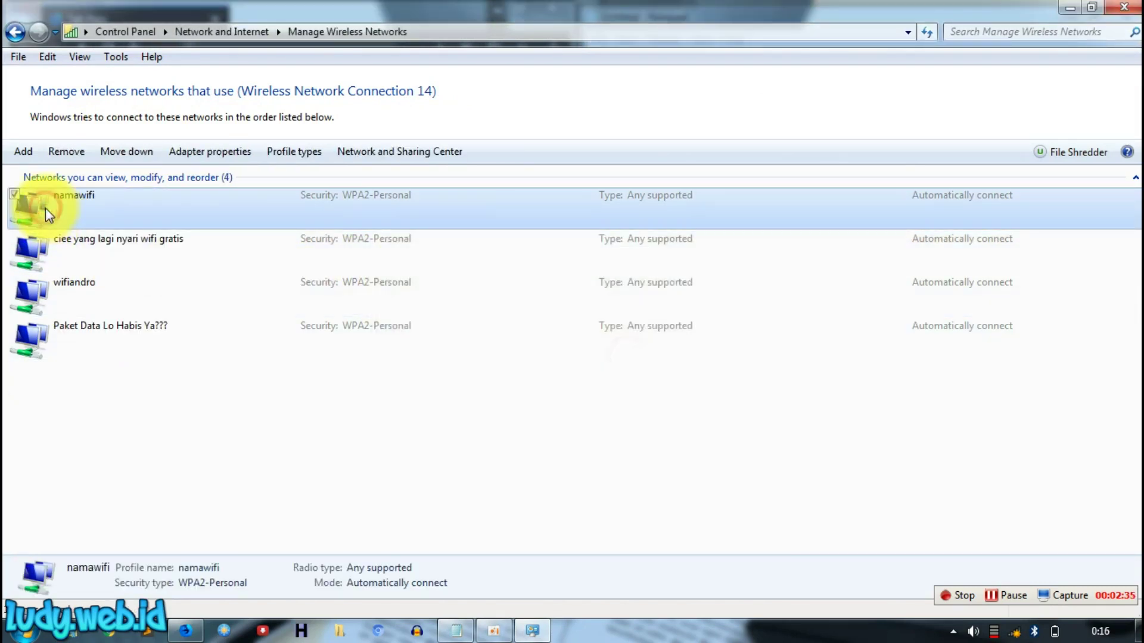
pyautogui.rightClick(110, 205)
pyautogui.click(165, 231)
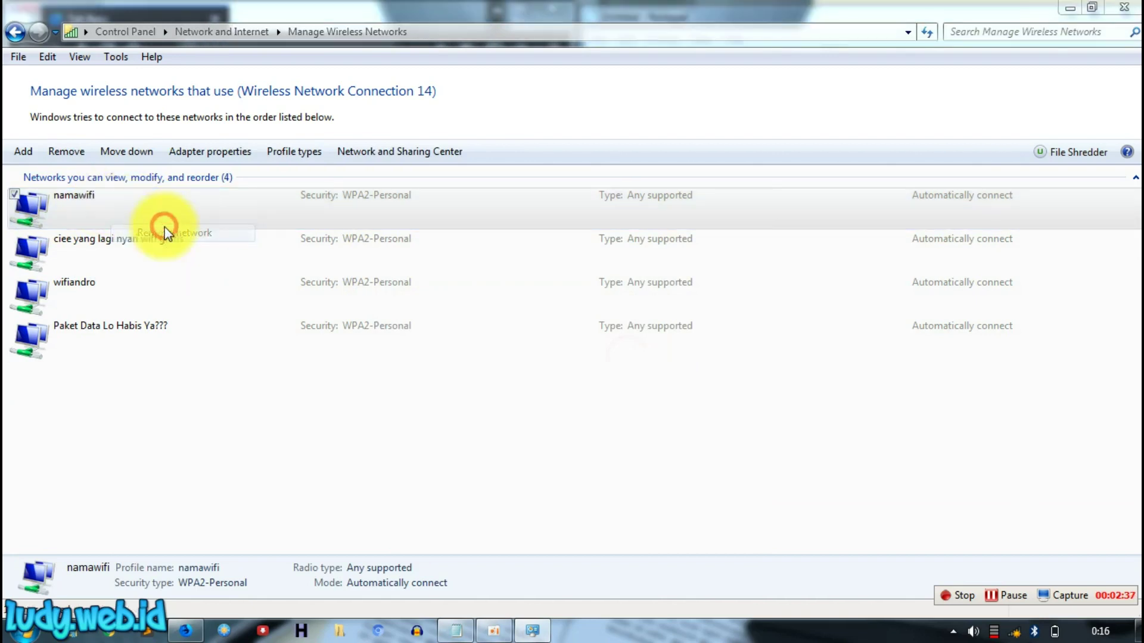
pyautogui.click(641, 367)
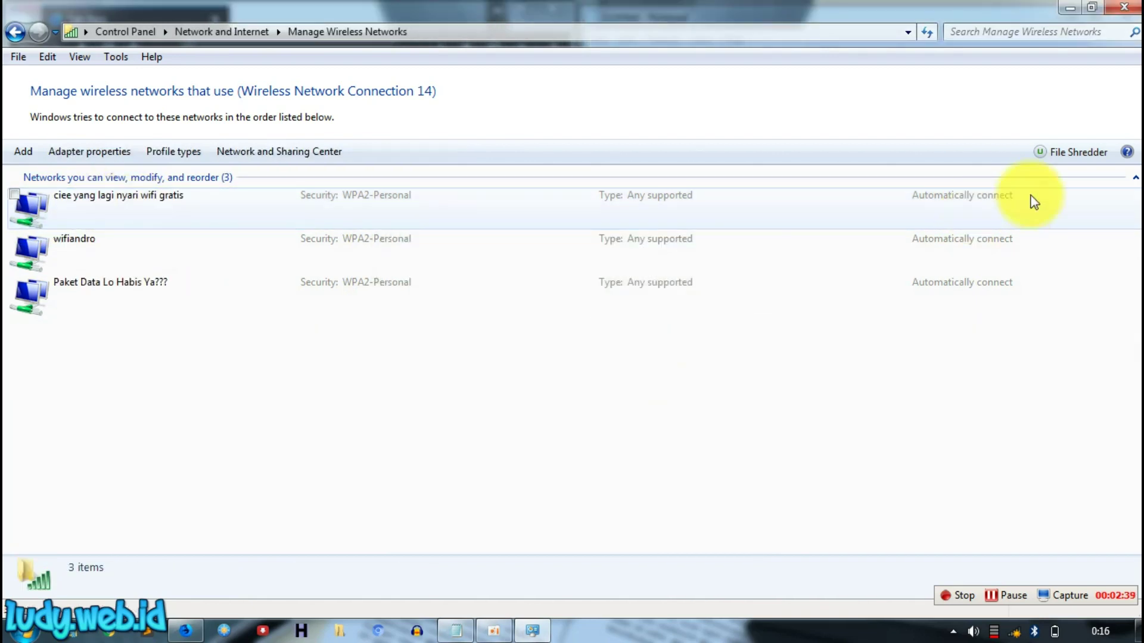
pyautogui.hotkey('alt', 'F4')
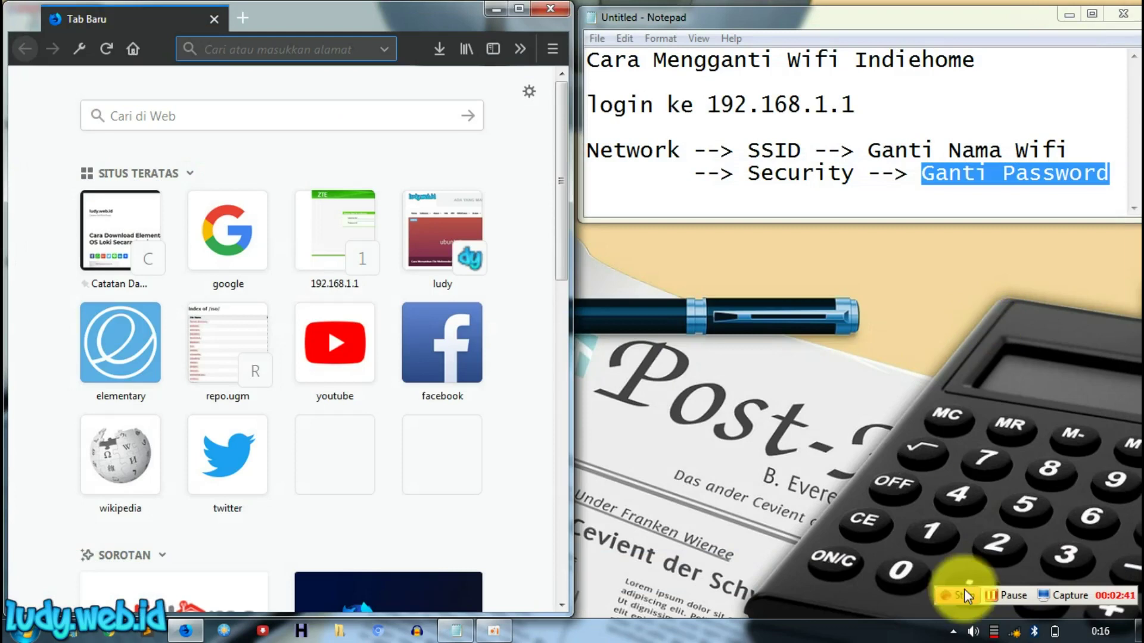
# Step: Try connecting to namawifi with the new security key, then dismiss the failure
pyautogui.click(1013, 632)
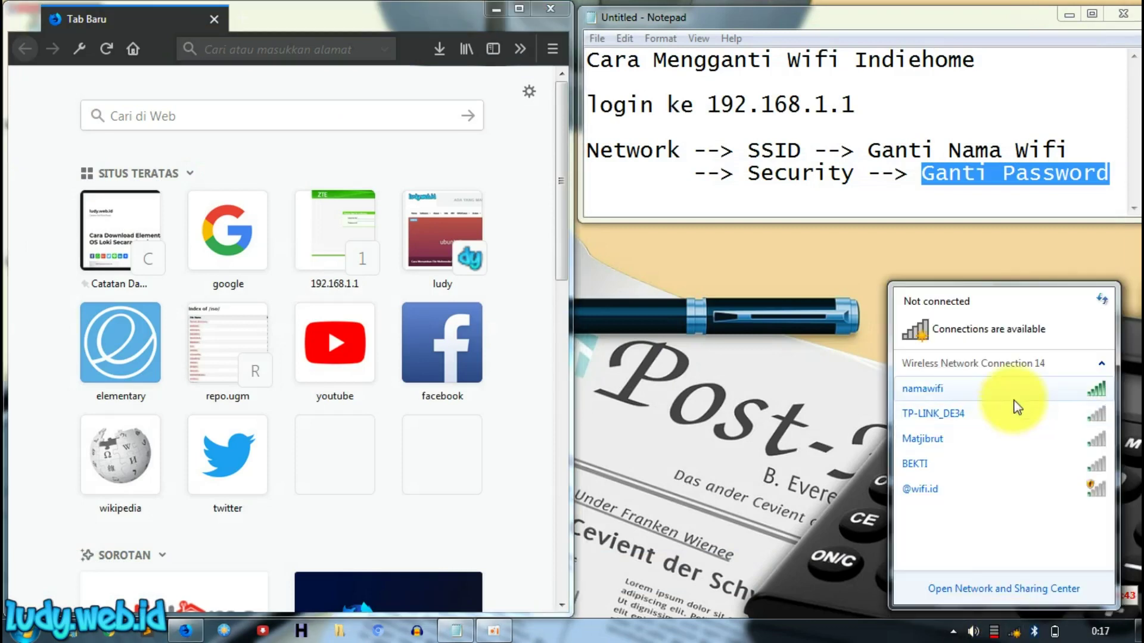
pyautogui.click(1034, 391)
pyautogui.click(1070, 412)
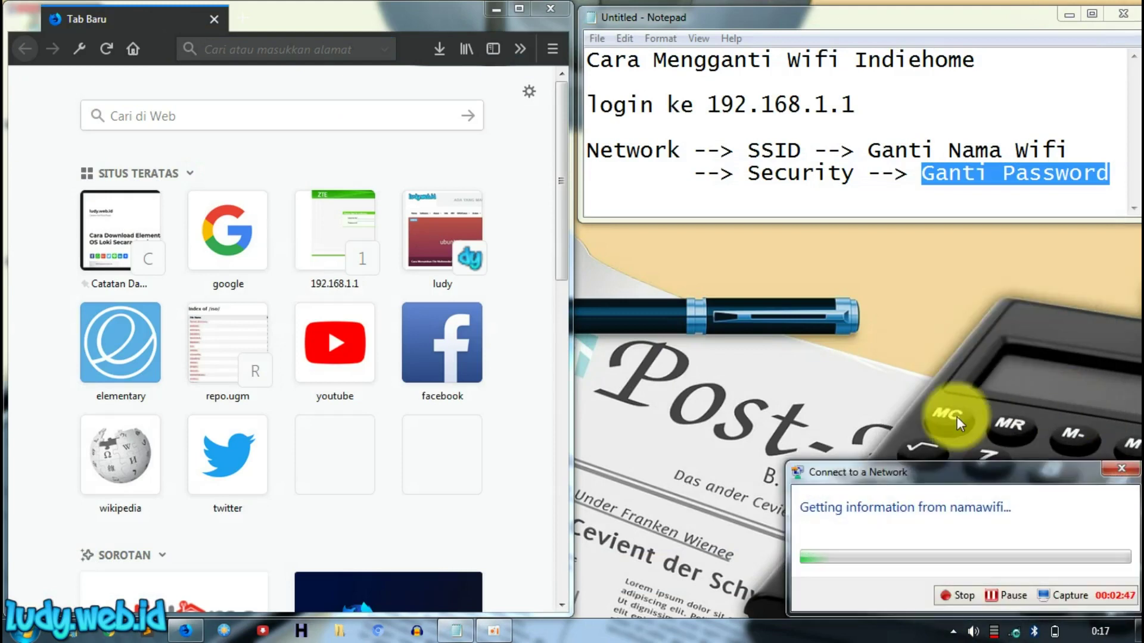
pyautogui.click(962, 465)
pyautogui.write('admin123')
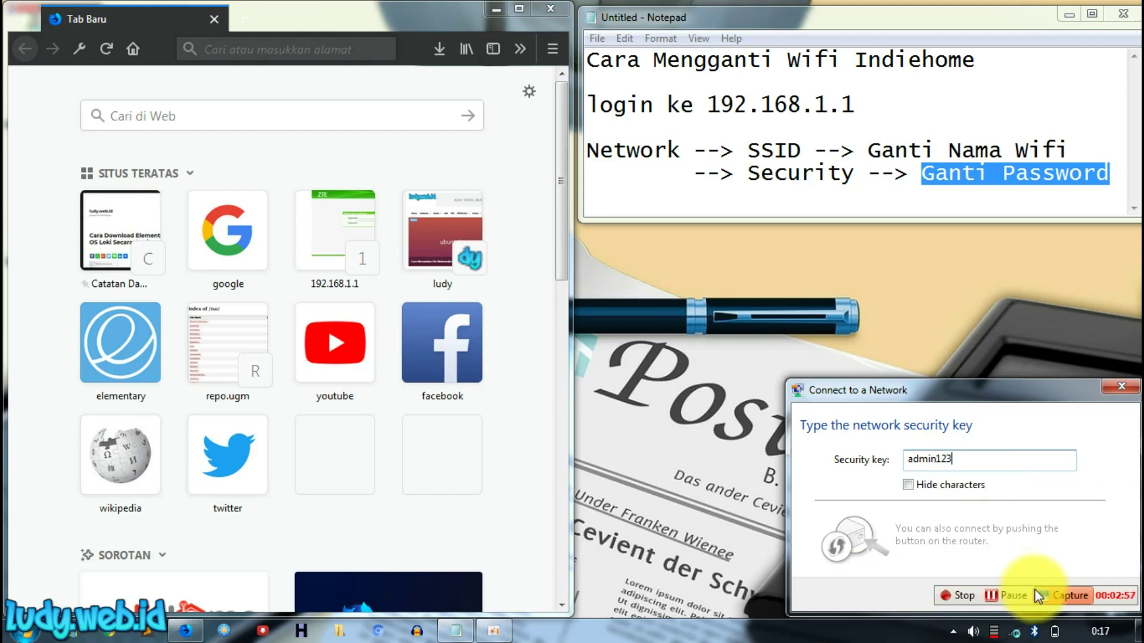
pyautogui.moveTo(1060, 381); pyautogui.dragTo(1064, 322)
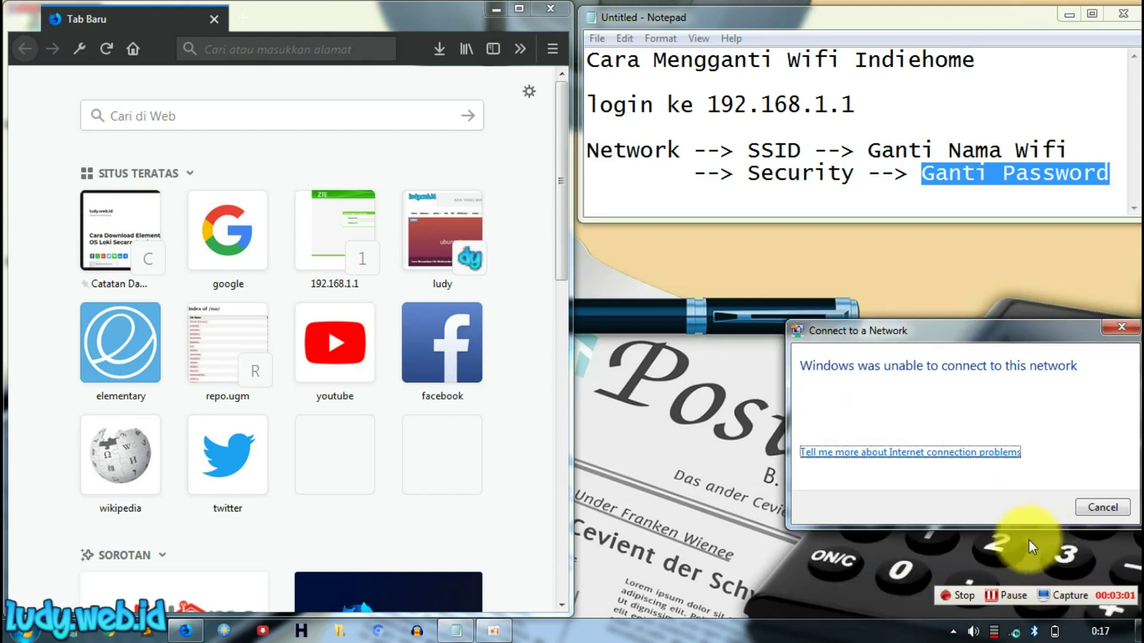
pyautogui.click(1096, 508)
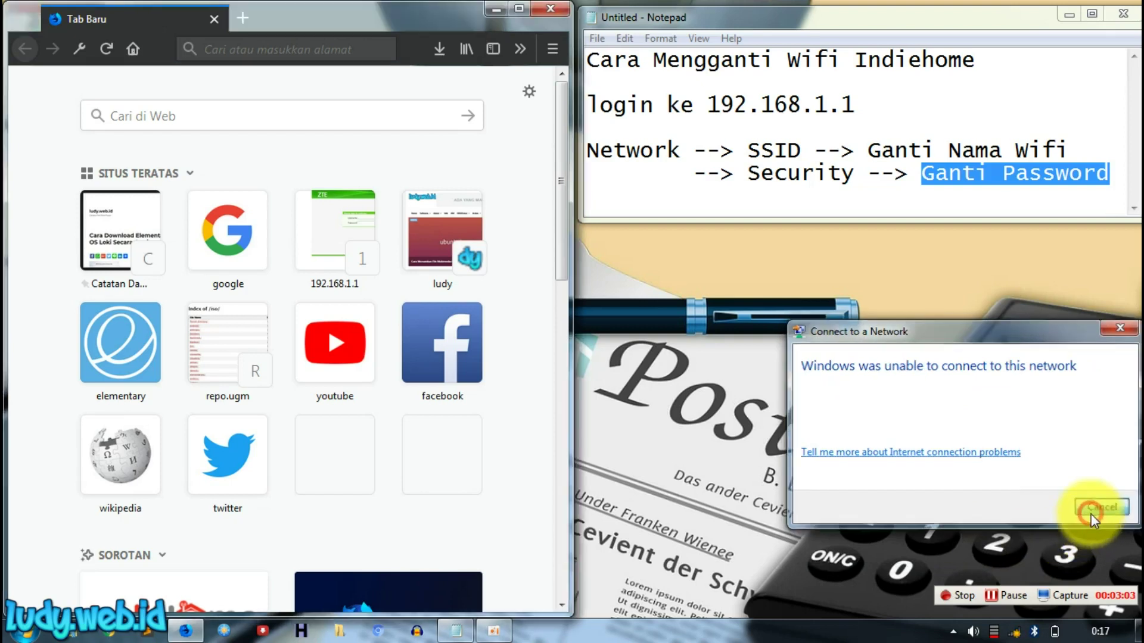
pyautogui.click(1024, 632)
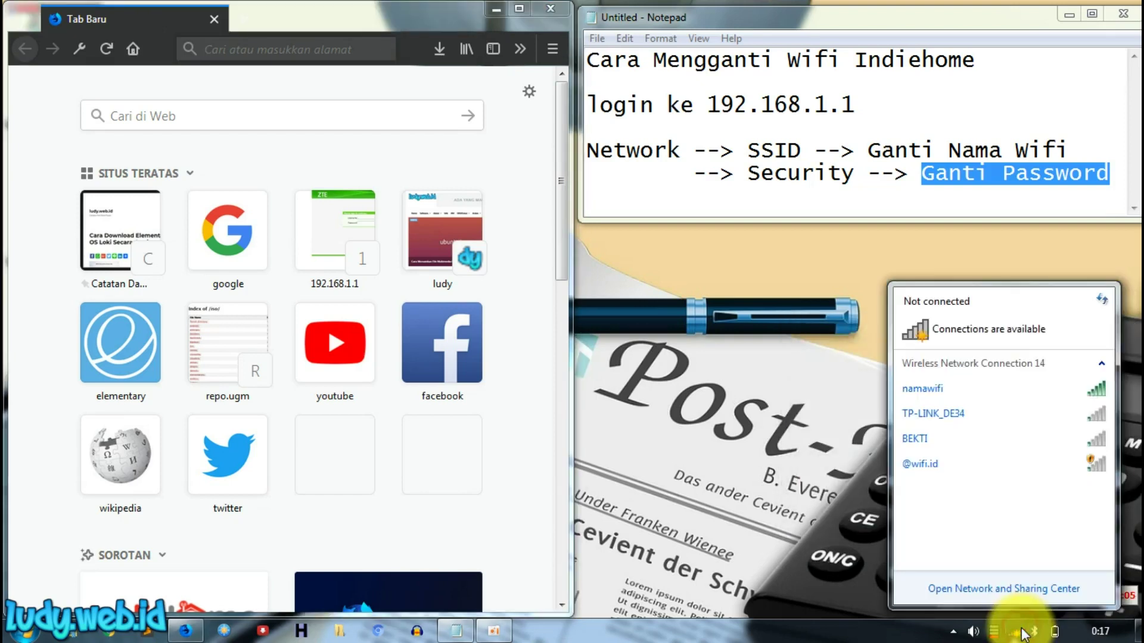
# Step: Connect to namawifi with the new security key and check the connection status
pyautogui.click(1054, 389)
pyautogui.click(1059, 407)
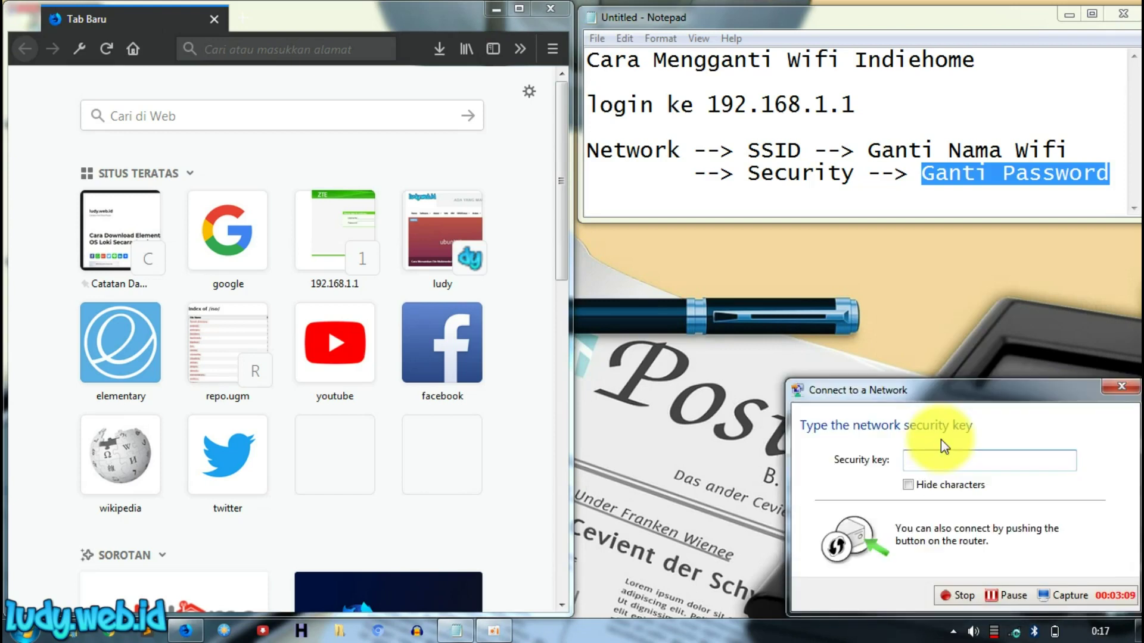
pyautogui.write('admin123')
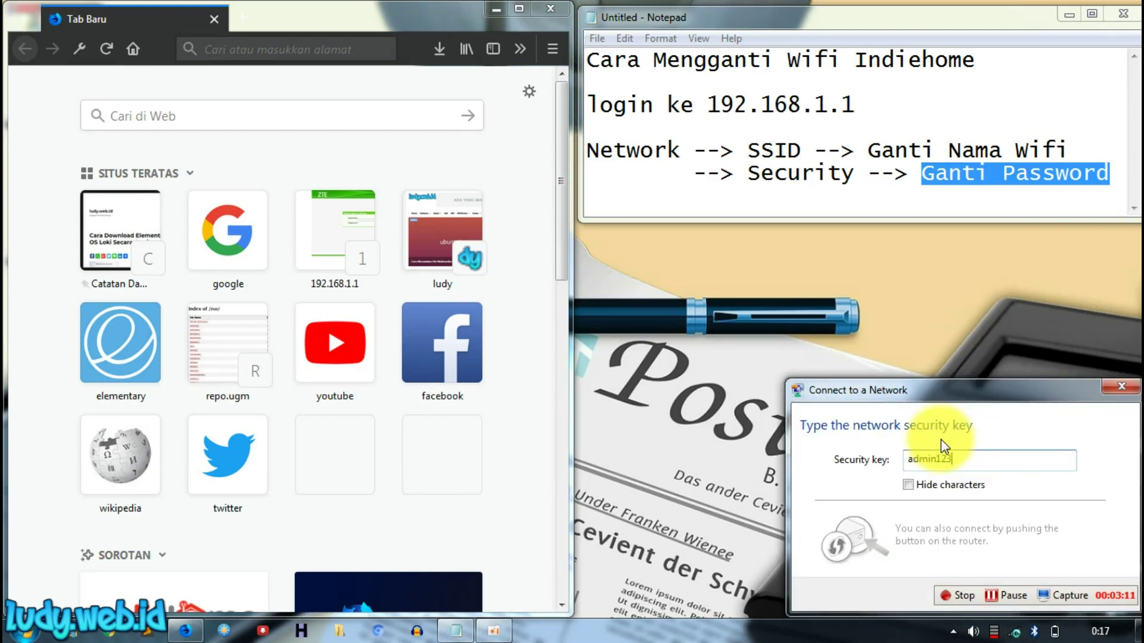
pyautogui.moveTo(1081, 383); pyautogui.dragTo(955, 212)
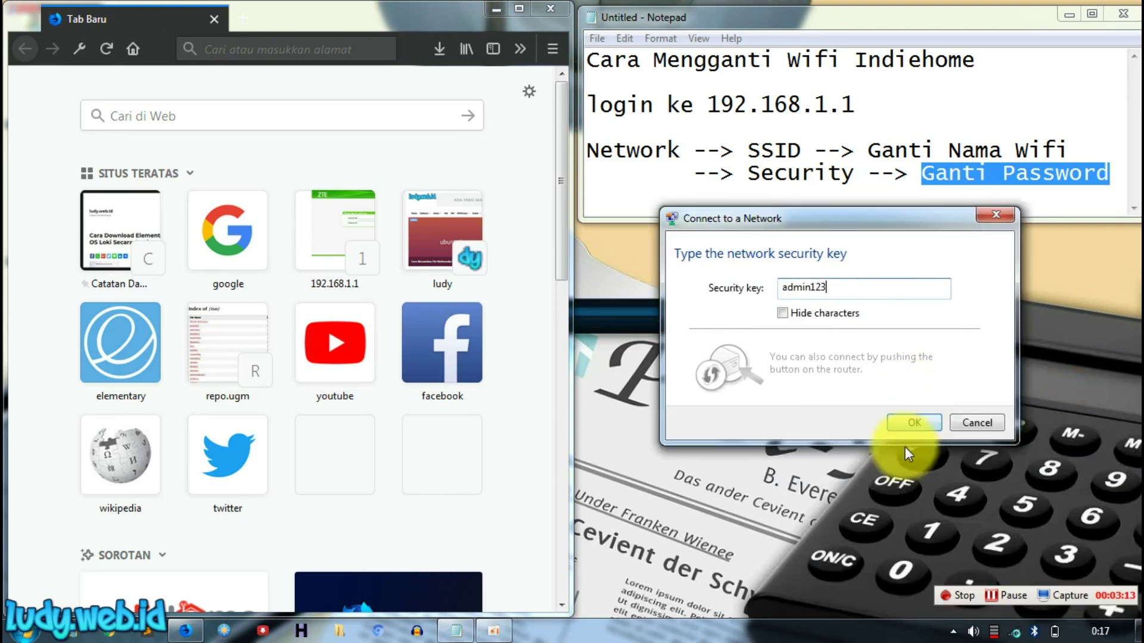
pyautogui.click(916, 417)
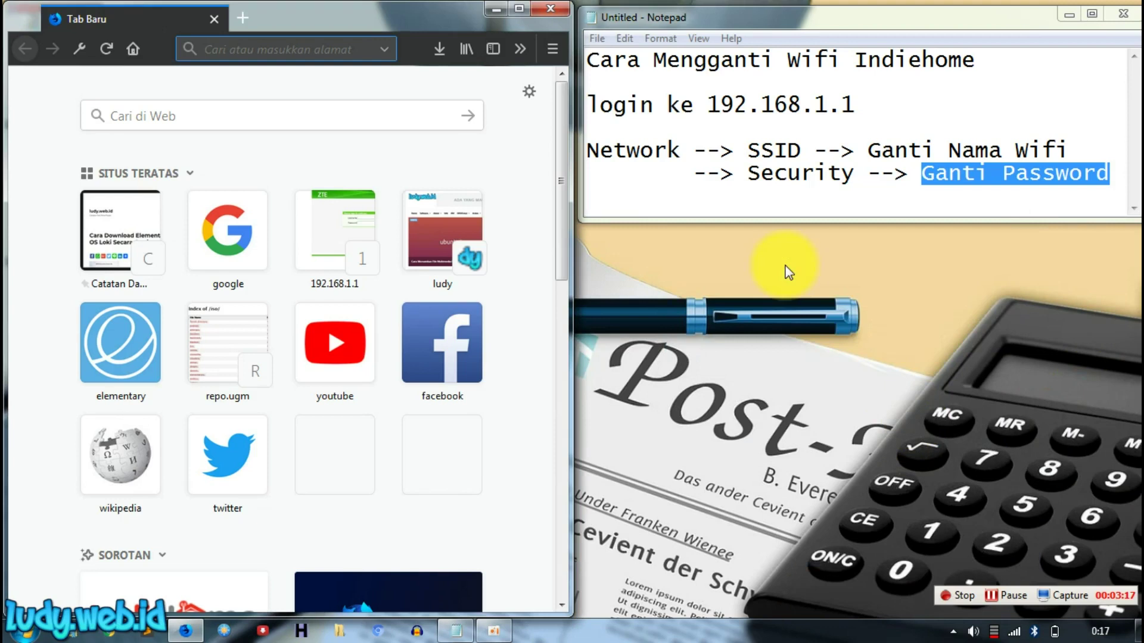
pyautogui.click(1014, 631)
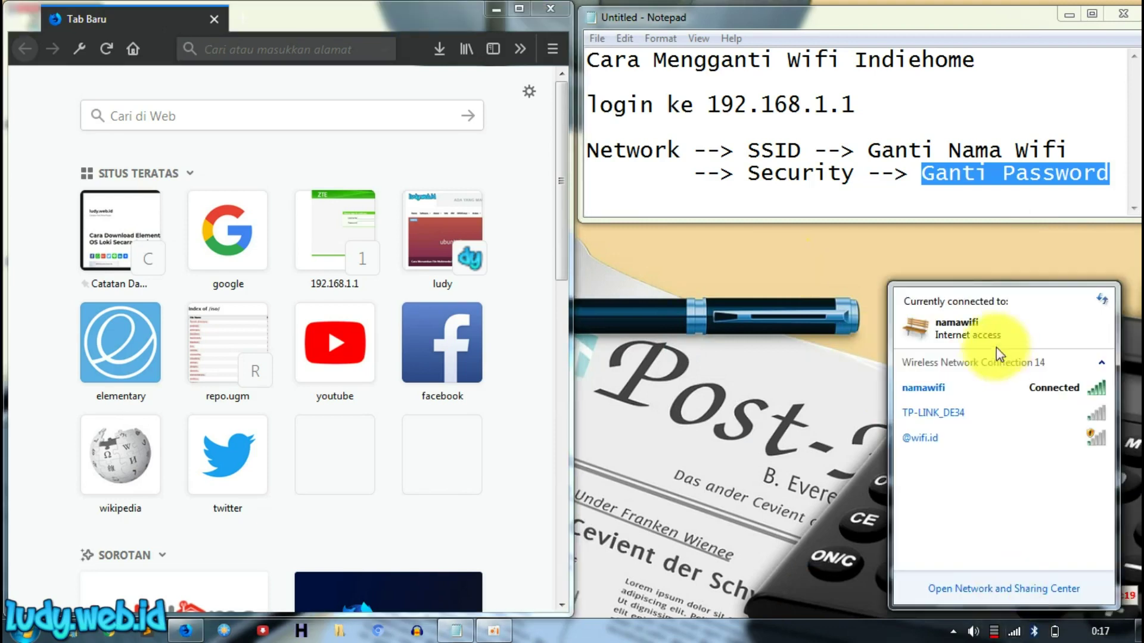
# Step: Load YouTube in Firefox to confirm internet access, then close the browser
pyautogui.click(270, 52)
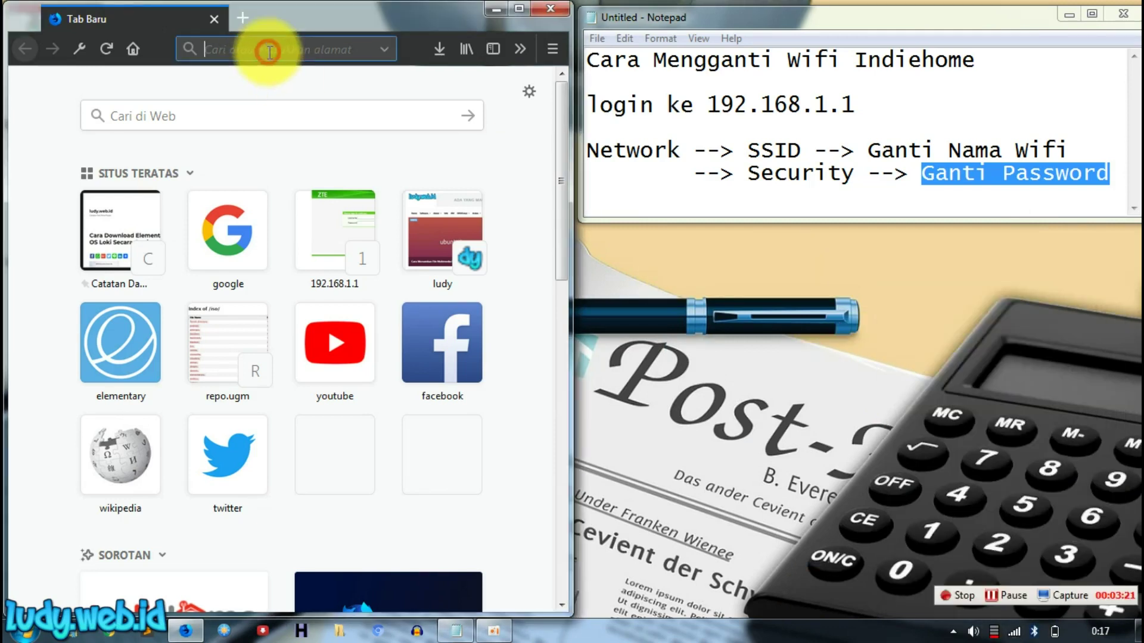
pyautogui.click(335, 344)
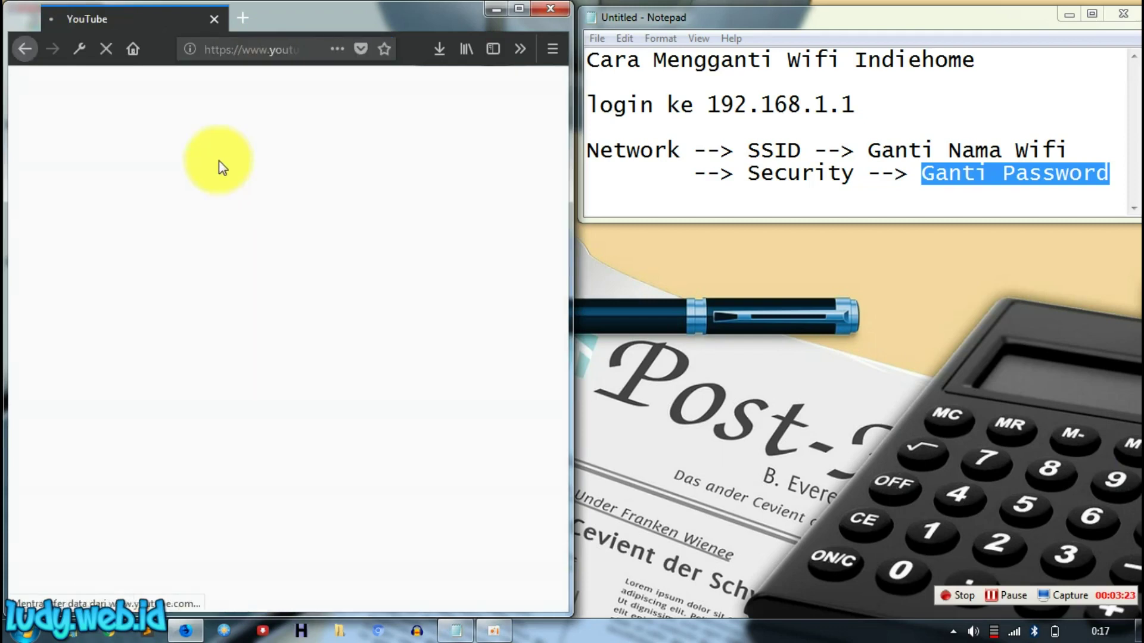
pyautogui.click(214, 18)
# Step: Add a closing line 'selesai' to the Notepad notes
pyautogui.click(1105, 178)
pyautogui.press('Return')
pyautogui.press('Return')
pyautogui.press('Return')
pyautogui.write('seles')
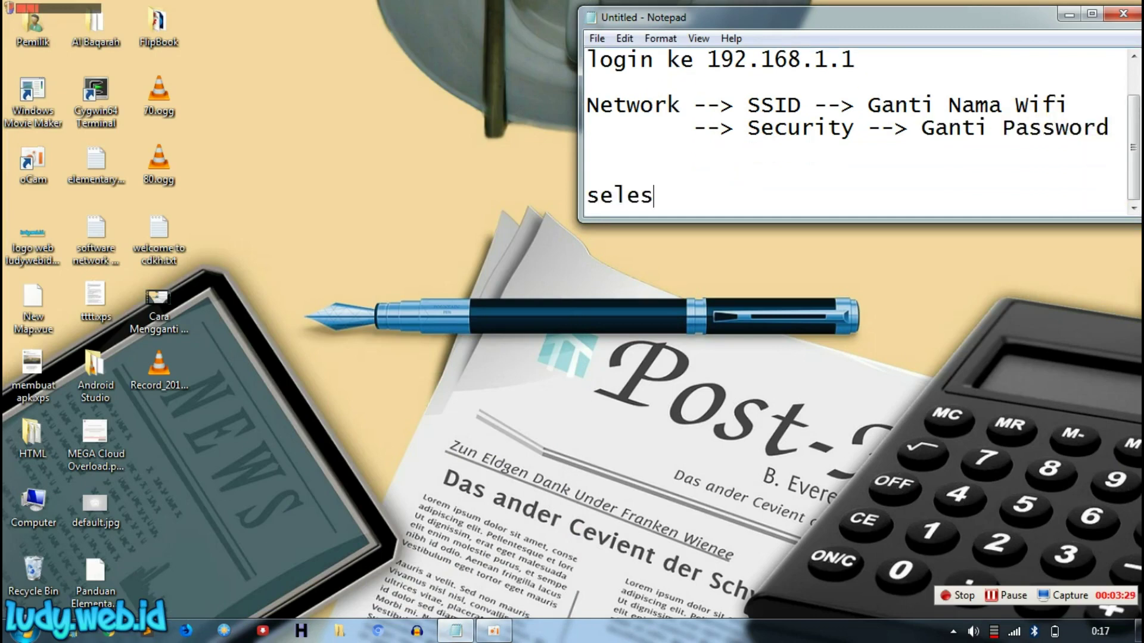
pyautogui.write('ai')
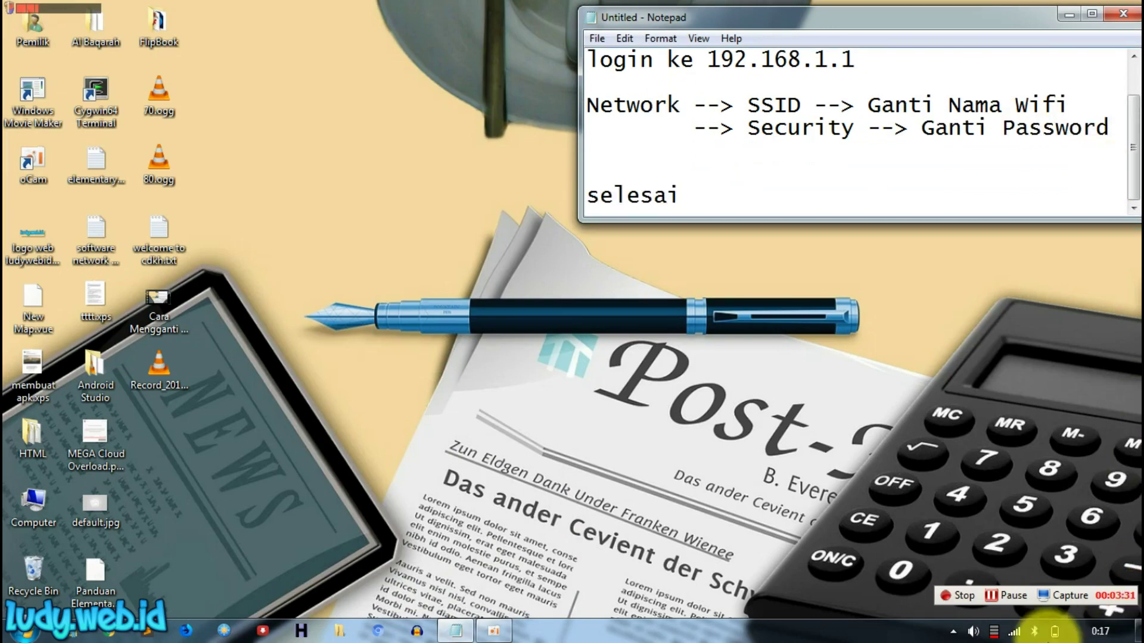